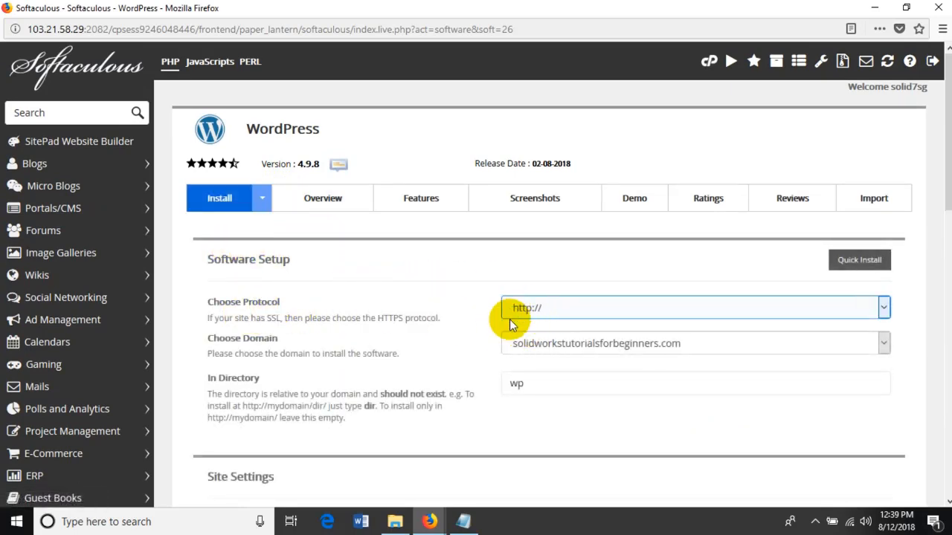
Choose learnwpguide.com as the install domain and clear the 'wp' directory to install at the root
{"action": "left_click", "coordinate": [524, 344]}
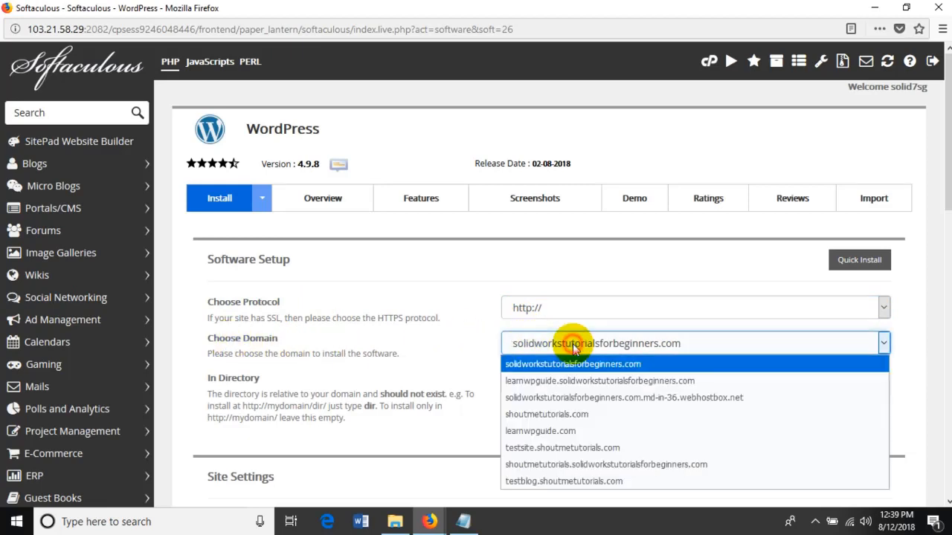
{"action": "left_click", "coordinate": [539, 431]}
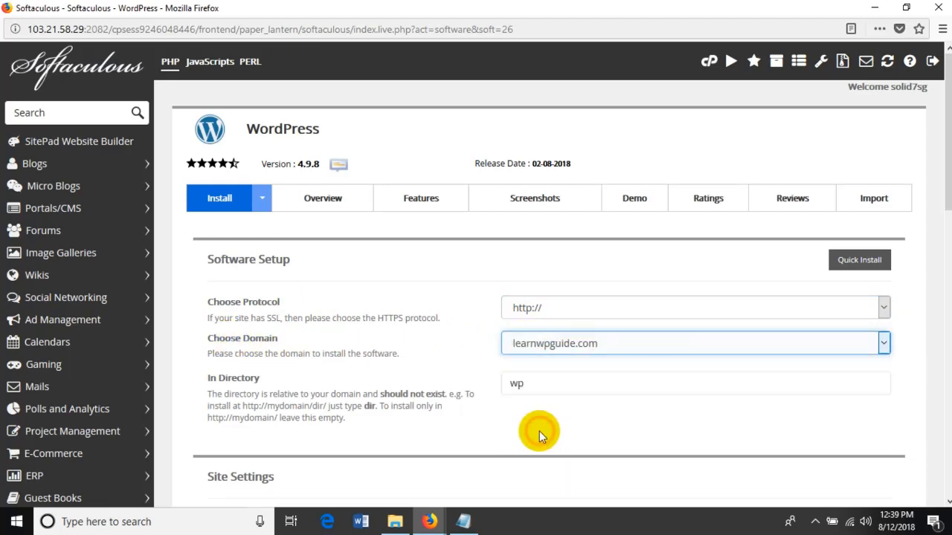
{"action": "left_click", "coordinate": [585, 384]}
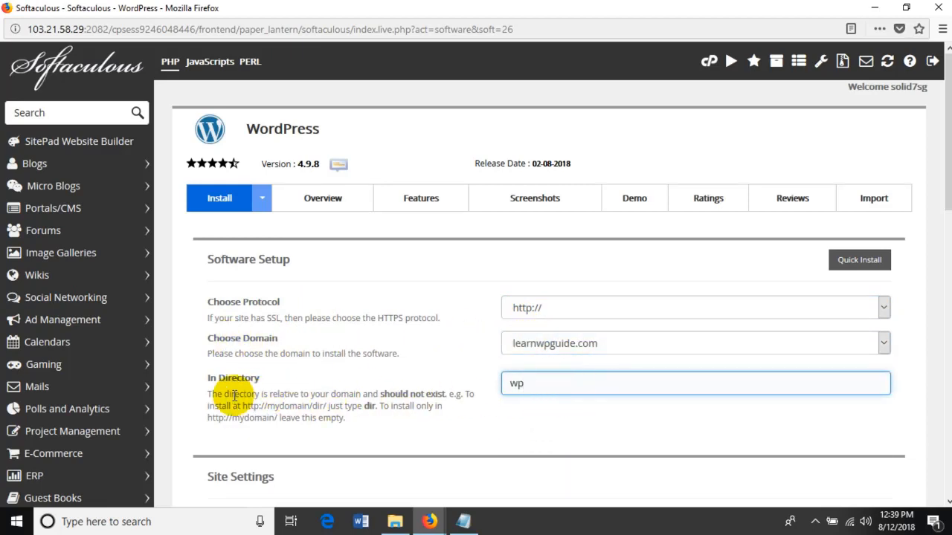
{"action": "left_click_drag", "start_coordinate": [251, 406], "coordinate": [328, 406]}
{"action": "double_click", "coordinate": [546, 383]}
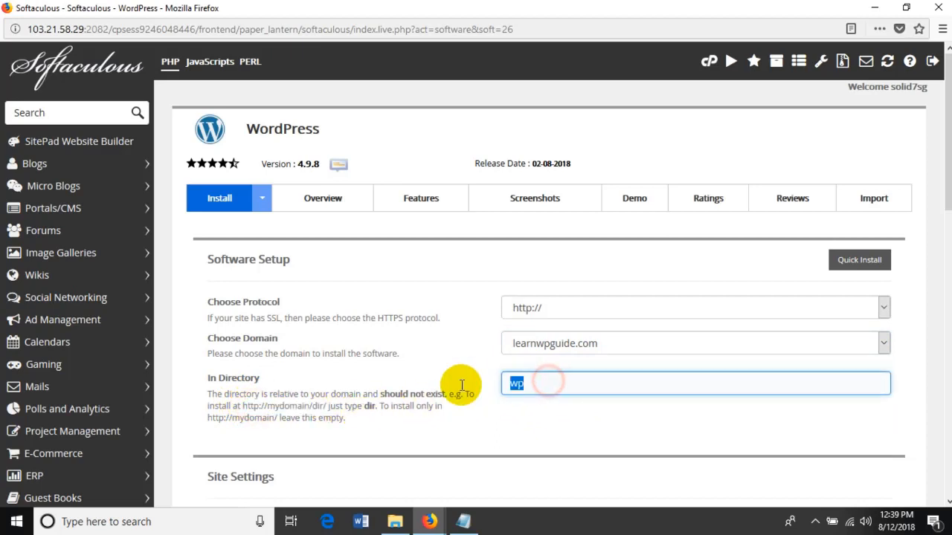
{"action": "key", "text": "BackSpace"}
{"action": "left_click", "coordinate": [516, 453]}
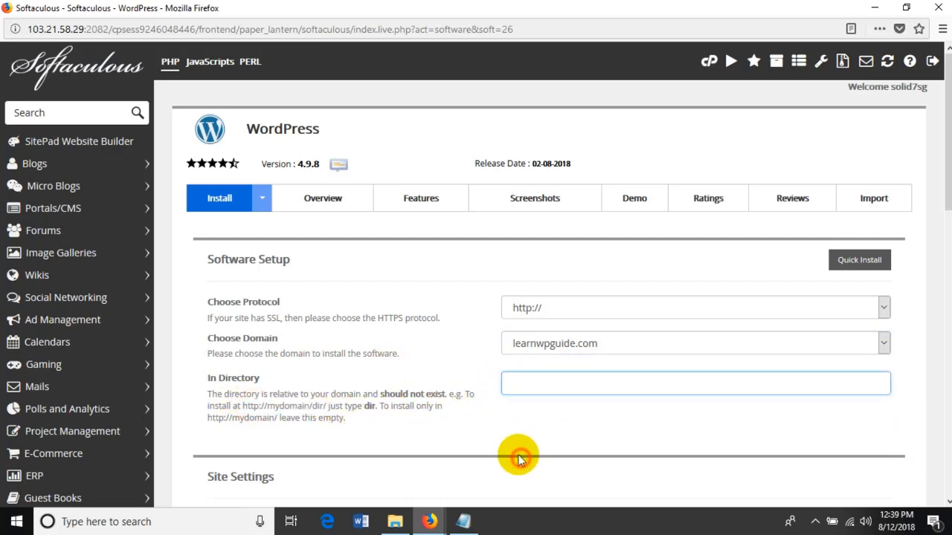
Replace the default site name My Blog with LearnWPGuide
{"action": "scroll", "coordinate": [521, 378], "scroll_direction": "down", "scroll_amount": 3}
{"action": "scroll", "coordinate": [537, 315], "scroll_direction": "down", "scroll_amount": 2}
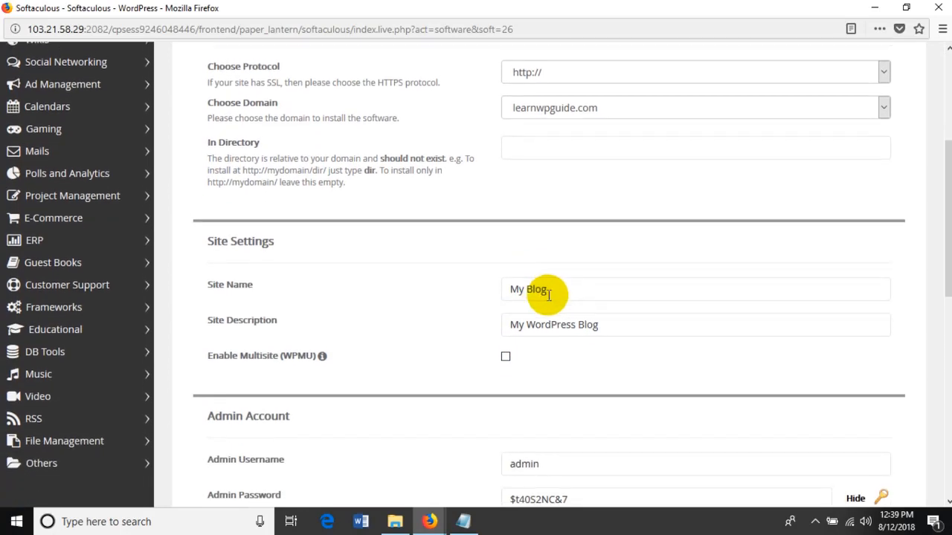
{"action": "triple_click", "coordinate": [568, 286]}
{"action": "type", "text": "Le"}
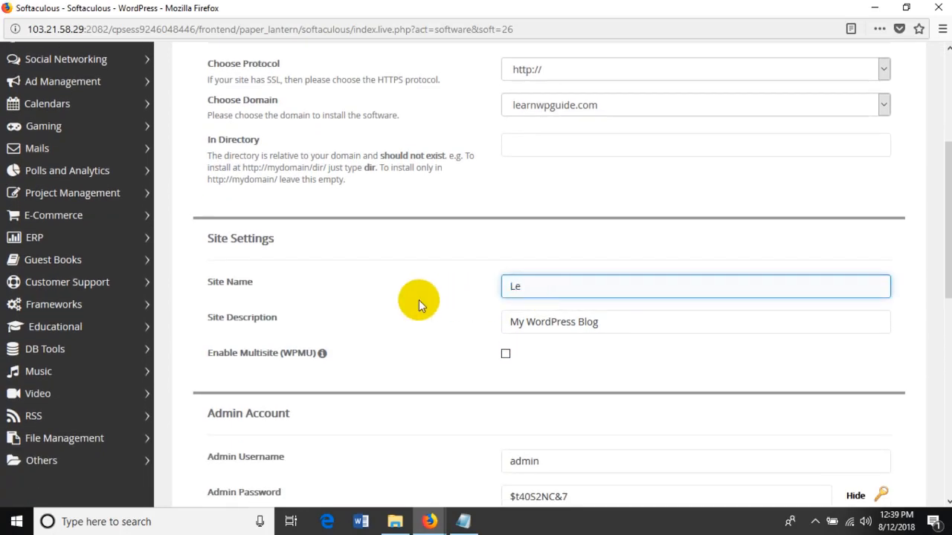
{"action": "type", "text": "arnWPGuide"}
Set the site description to 'Step by step WordPress guide for beginners', fixing capitalization typos
{"action": "left_click_drag", "start_coordinate": [599, 321], "coordinate": [450, 316]}
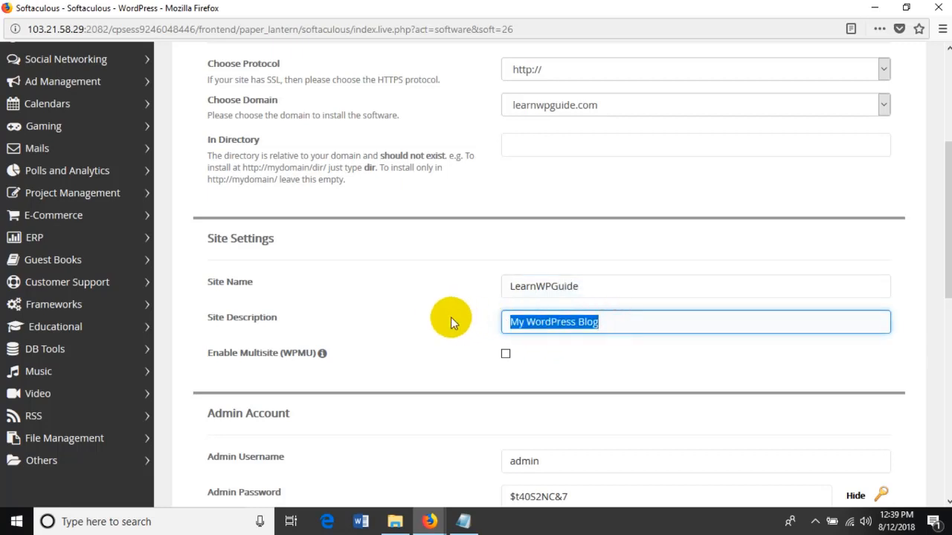
{"action": "type", "text": "St"}
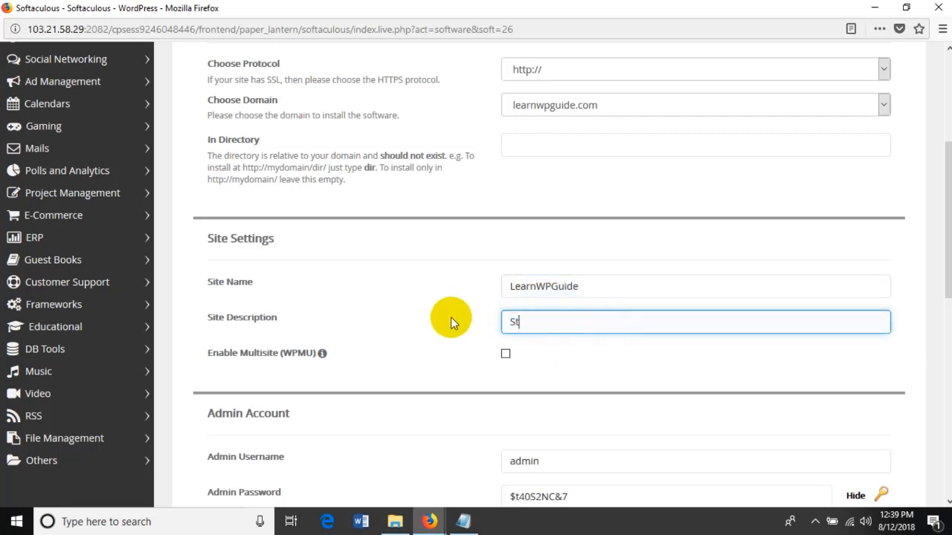
{"action": "type", "text": "ep by step WordPre"}
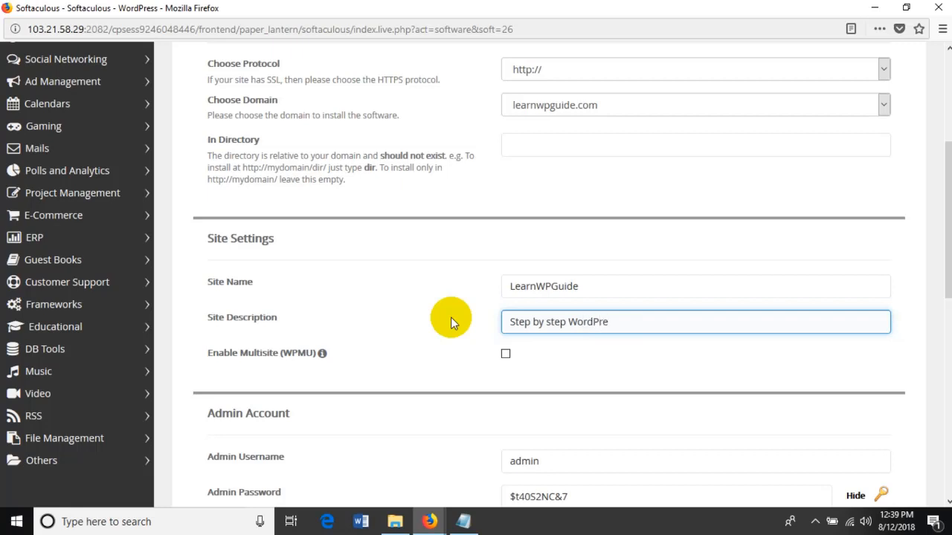
{"action": "type", "text": "ss Guide for Beginners"}
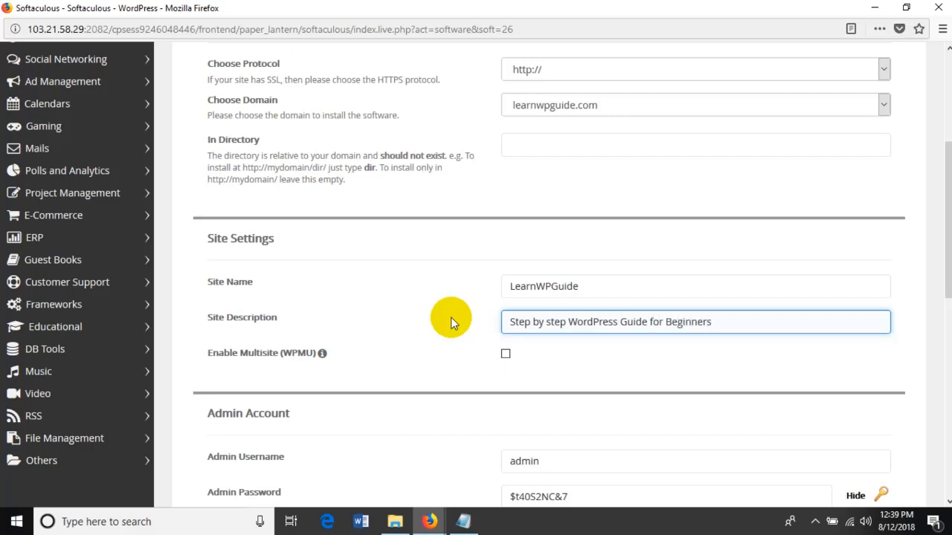
{"action": "left_click", "coordinate": [624, 325]}
{"action": "key", "text": "BackSpace"}
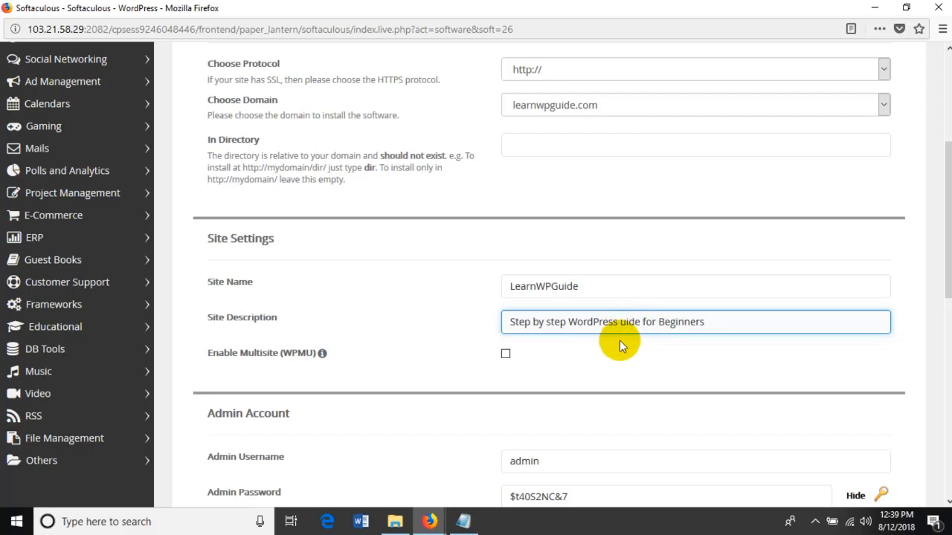
{"action": "type", "text": "g"}
{"action": "left_click", "coordinate": [666, 321]}
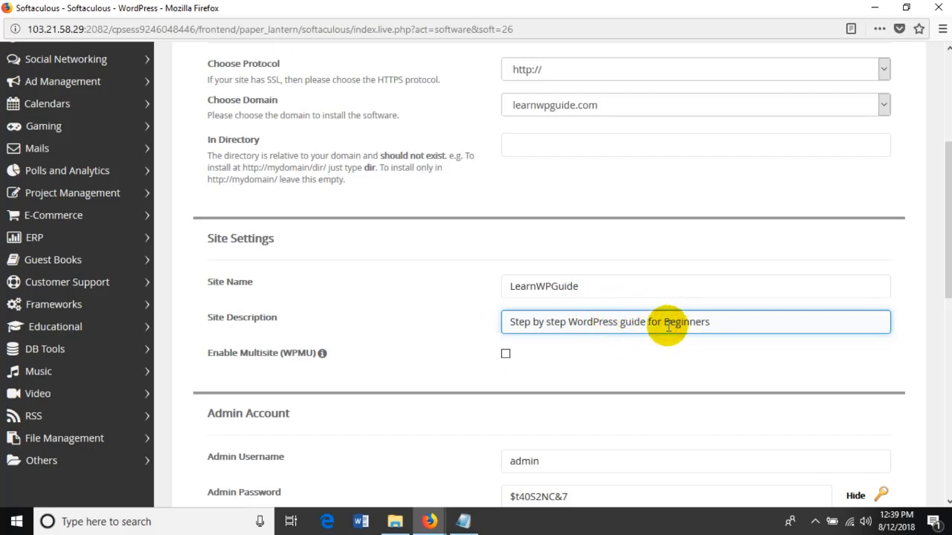
{"action": "key", "text": "BackSpace"}
Finish the lowercase 'beginners' in the description and set the admin username to WPTutor
{"action": "type", "text": "b"}
{"action": "scroll", "coordinate": [637, 334], "scroll_direction": "down", "scroll_amount": 4}
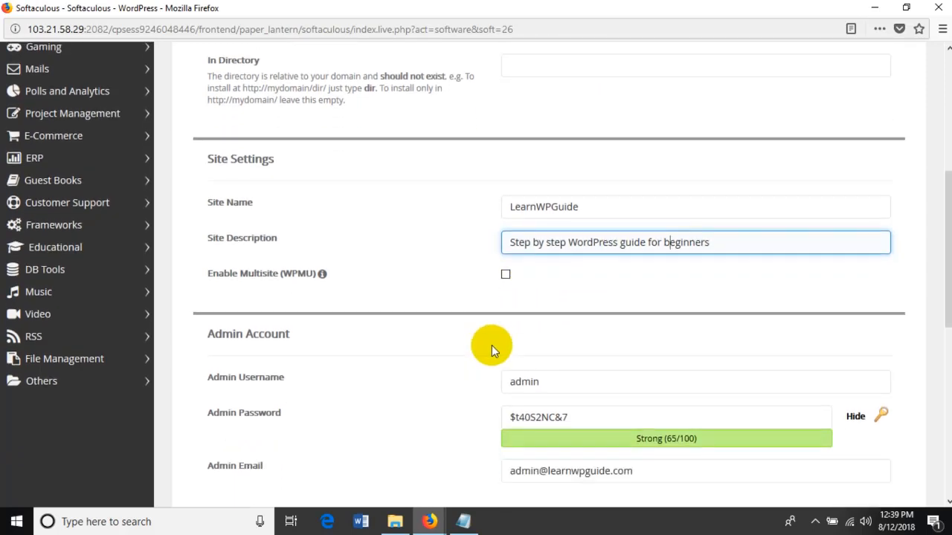
{"action": "scroll", "coordinate": [645, 381], "scroll_direction": "down", "scroll_amount": 2}
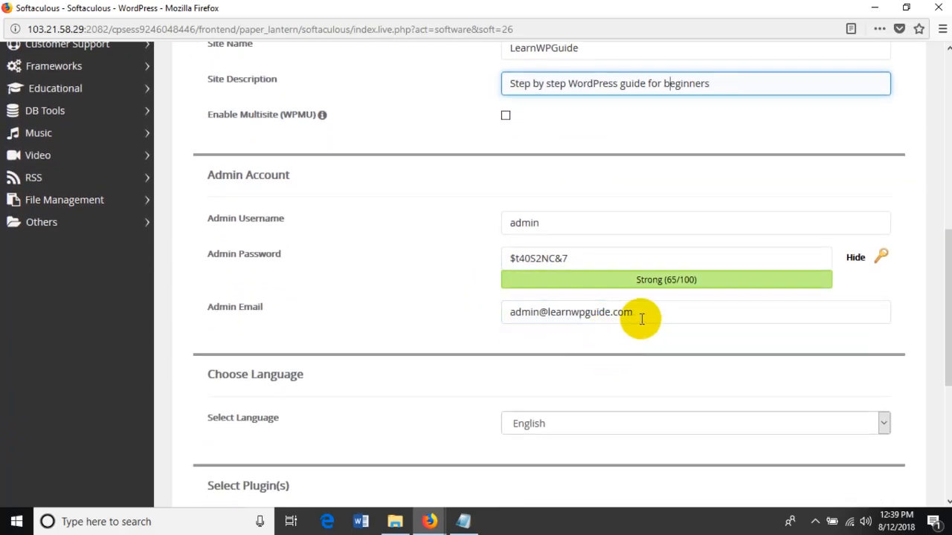
{"action": "left_click_drag", "start_coordinate": [650, 314], "coordinate": [424, 317]}
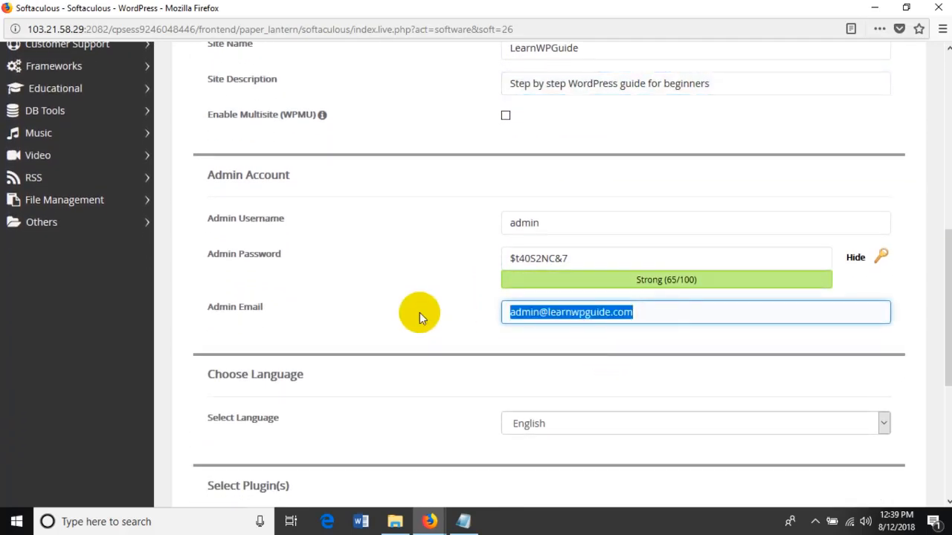
{"action": "left_click_drag", "start_coordinate": [585, 223], "coordinate": [476, 225]}
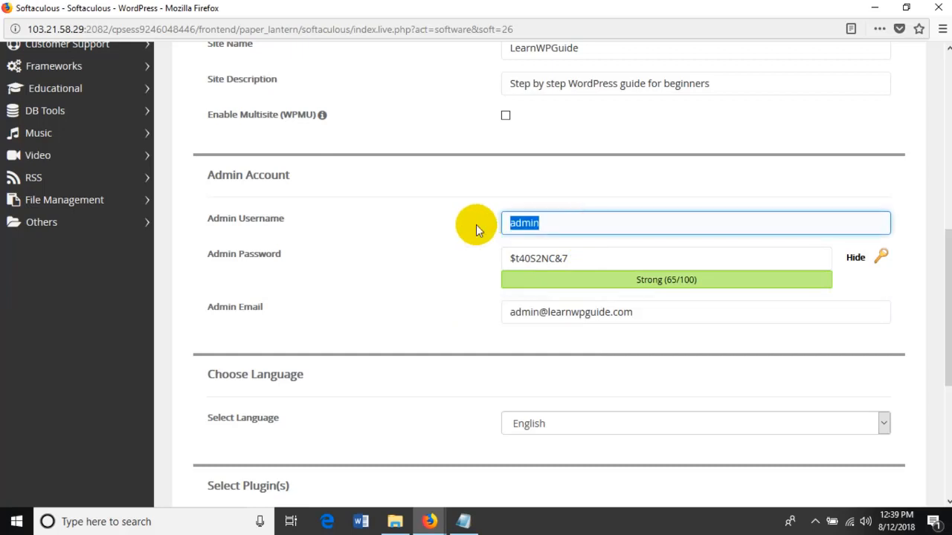
{"action": "type", "text": "w"}
{"action": "key", "text": "BackSpace"}
{"action": "type", "text": "WP"}
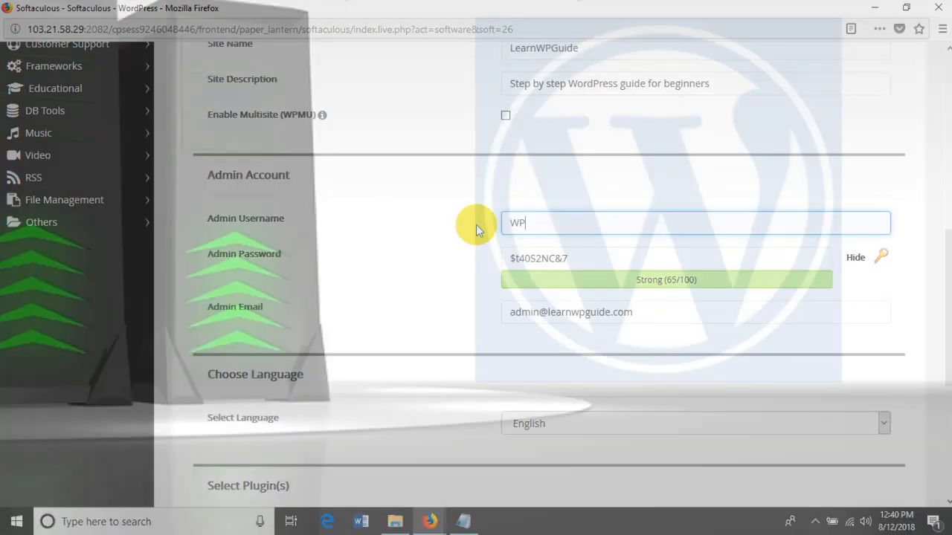
{"action": "type", "text": "Tutor"}
Replace the default admin e-mail with the owner's address from the autocomplete suggestion
{"action": "left_click", "coordinate": [546, 311]}
{"action": "left_click", "coordinate": [647, 314]}
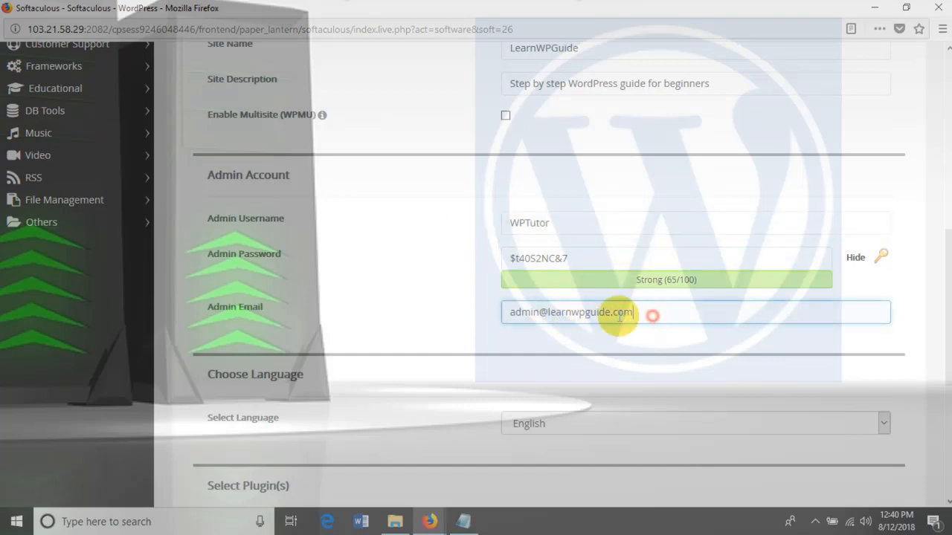
{"action": "left_click_drag", "start_coordinate": [619, 315], "coordinate": [510, 315]}
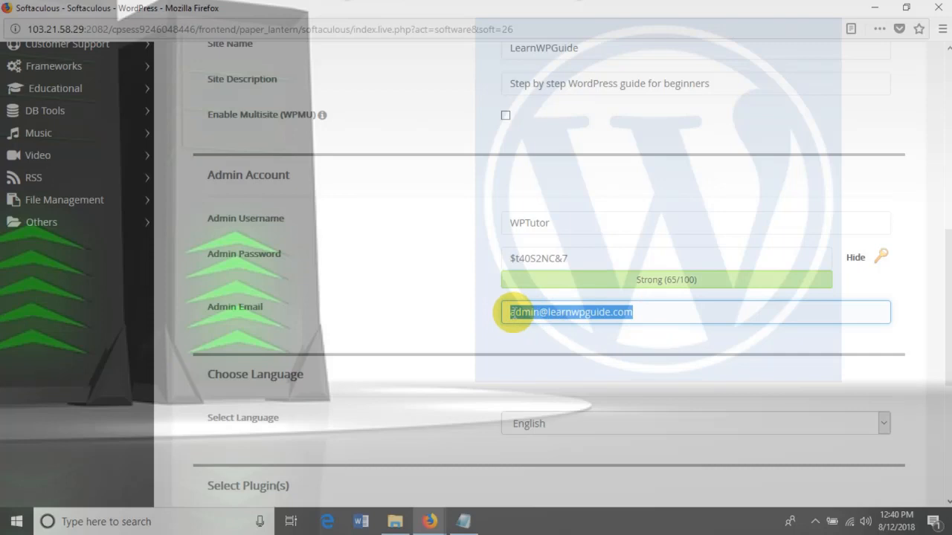
{"action": "type", "text": "tona"}
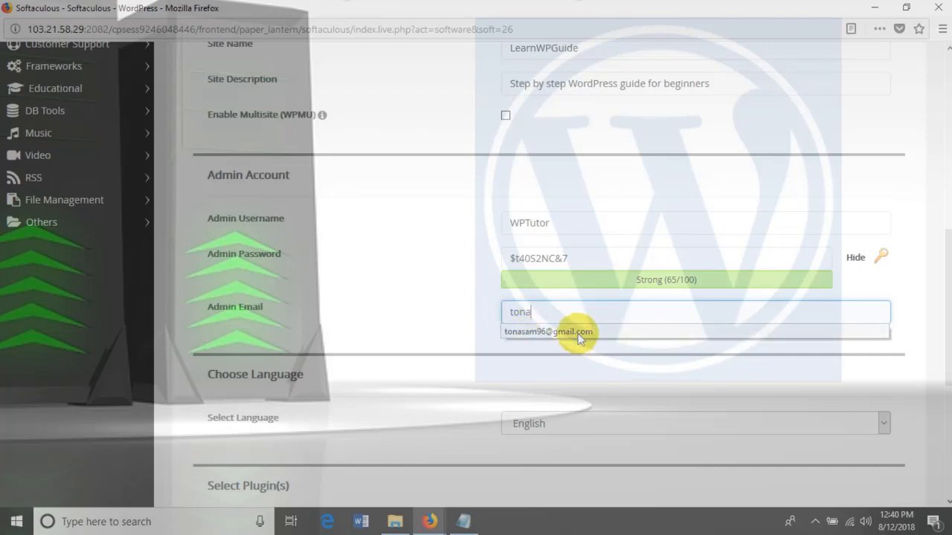
{"action": "left_click", "coordinate": [580, 334]}
{"action": "scroll", "coordinate": [548, 376], "scroll_direction": "down", "scroll_amount": 4}
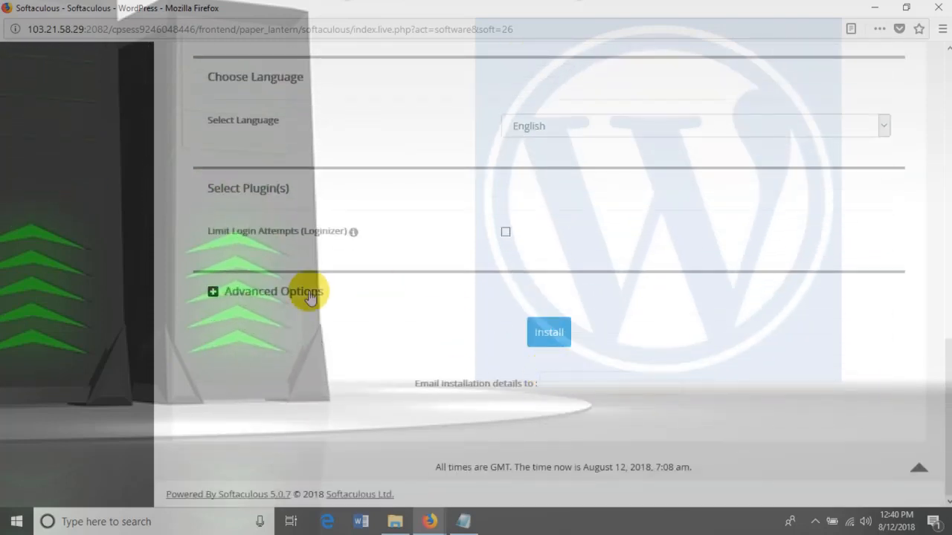
Expand Advanced Options and shorten the database name to wordps8 to clear the length error
{"action": "left_click", "coordinate": [212, 292]}
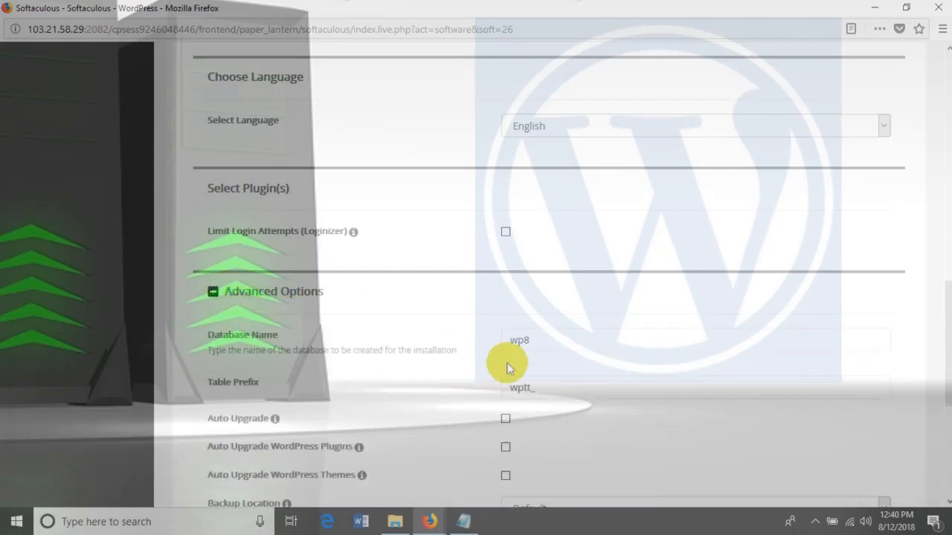
{"action": "left_click", "coordinate": [521, 339]}
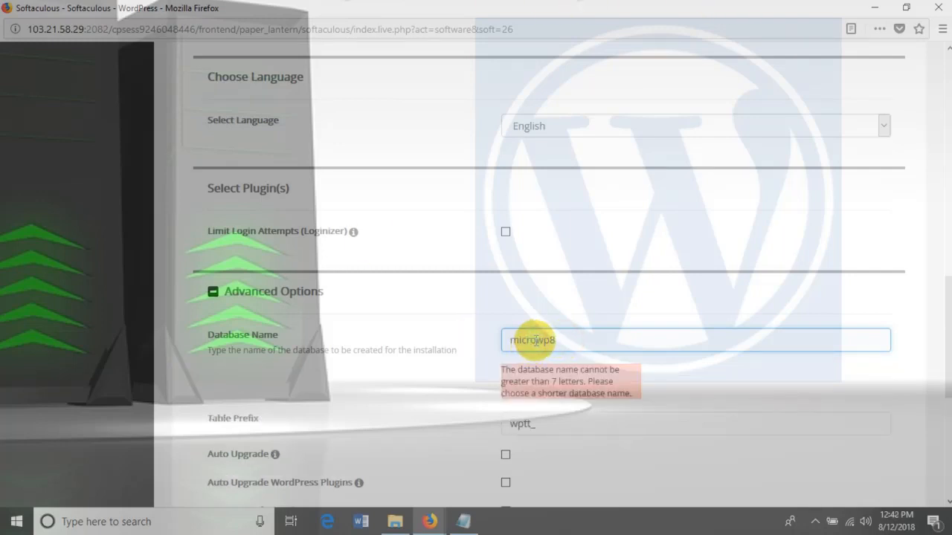
{"action": "left_click_drag", "start_coordinate": [536, 340], "coordinate": [474, 340]}
{"action": "type", "text": "word"}
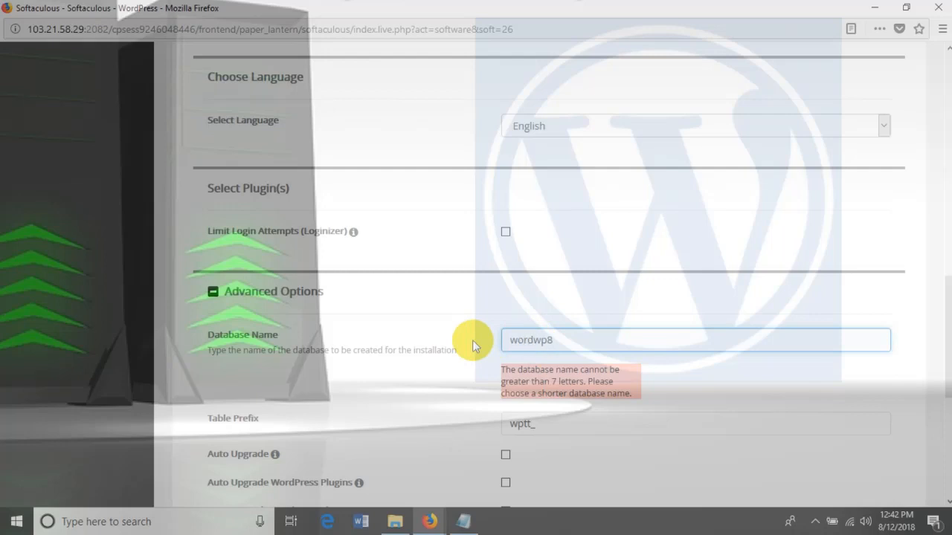
{"action": "type", "text": "press"}
{"action": "key", "text": "BackSpace"}
{"action": "key", "text": "BackSpace"}
{"action": "key", "text": "BackSpace"}
{"action": "key", "text": "BackSpace"}
{"action": "key", "text": "BackSpace"}
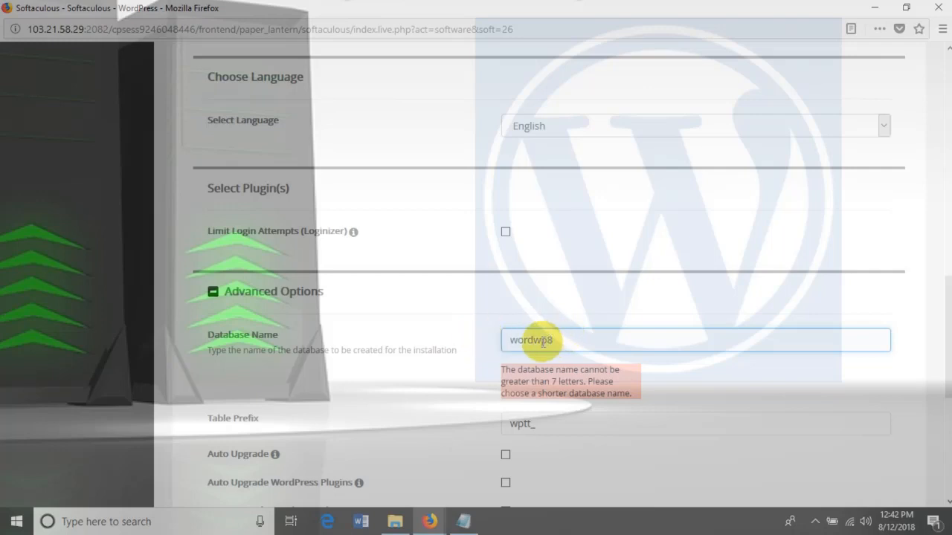
{"action": "key", "text": "BackSpace"}
{"action": "key", "text": "BackSpace"}
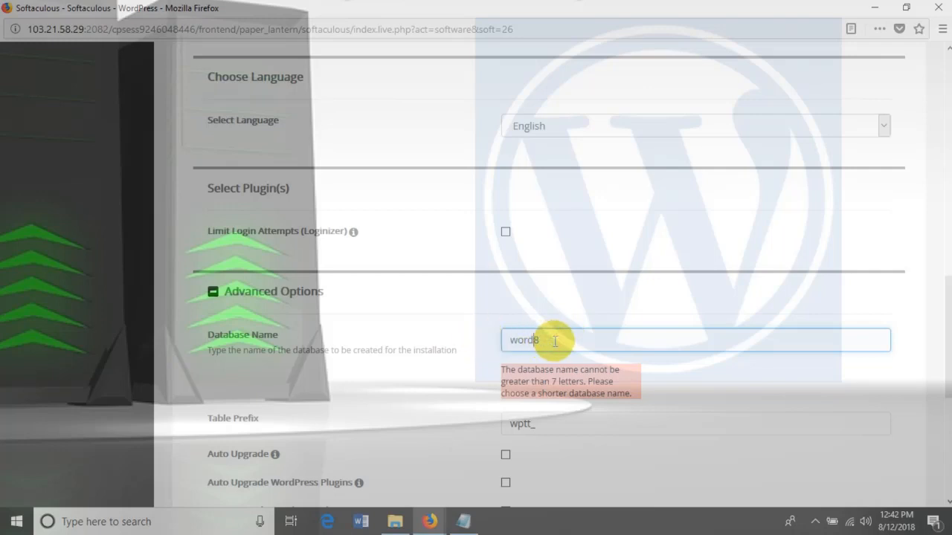
{"action": "type", "text": "ps"}
{"action": "left_click", "coordinate": [709, 390]}
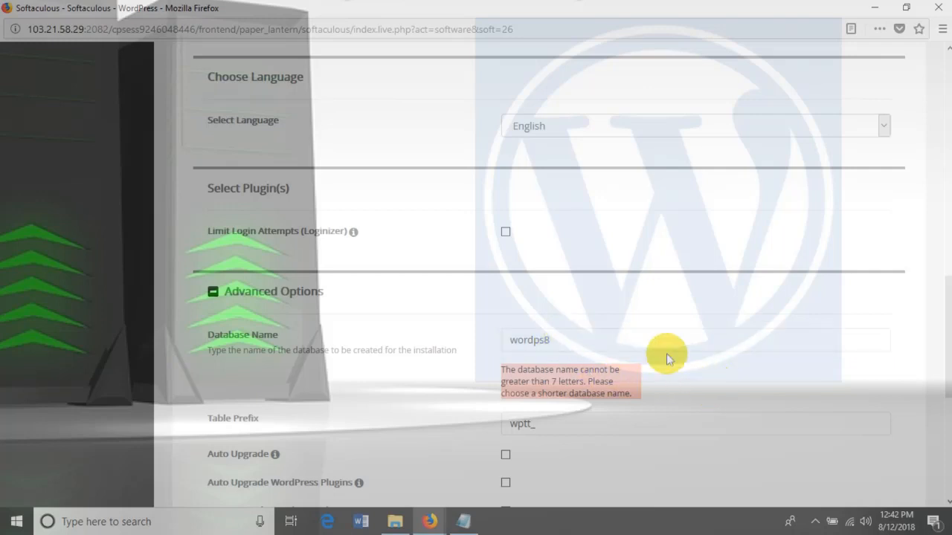
{"action": "scroll", "coordinate": [614, 380], "scroll_direction": "down", "scroll_amount": 4}
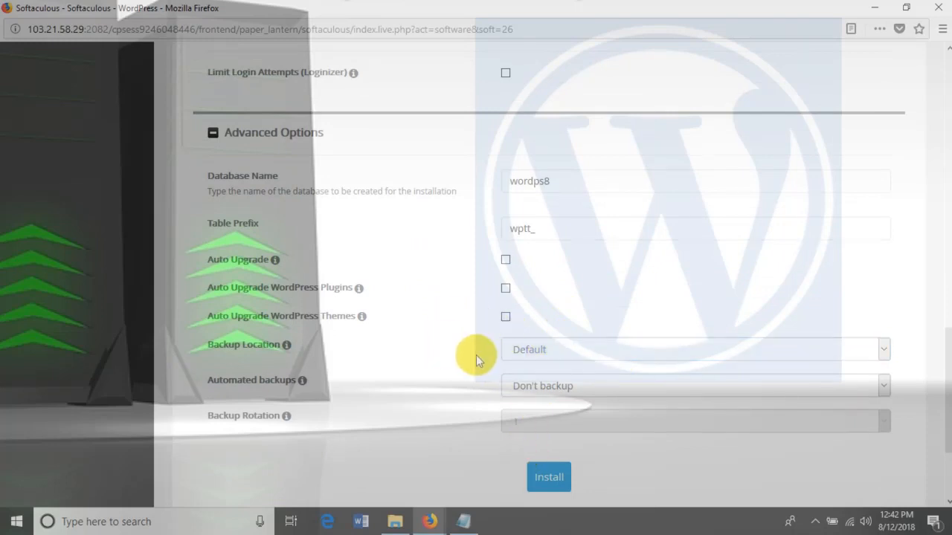
{"action": "scroll", "coordinate": [476, 356], "scroll_direction": "down", "scroll_amount": 2}
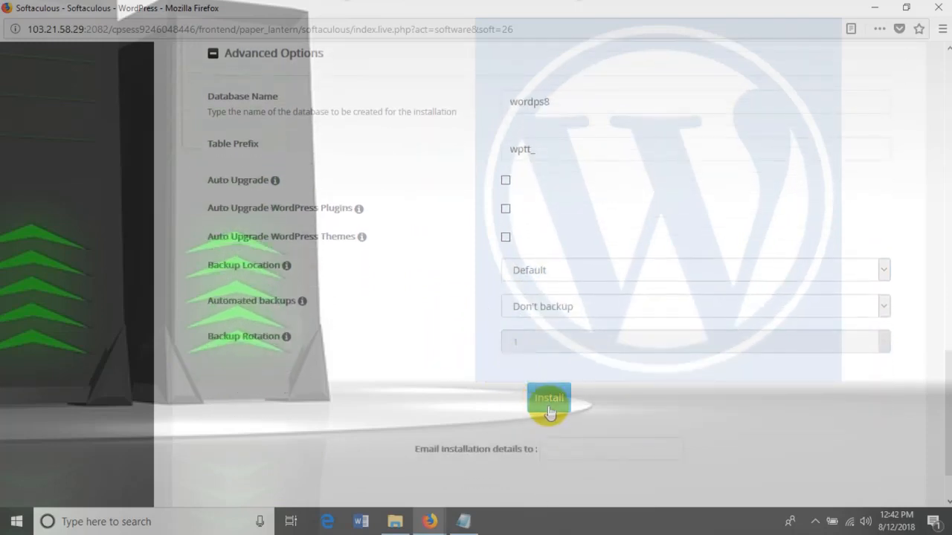
Send installation details to the saved e-mail address and install WordPress, waiting for the success message
{"action": "scroll", "coordinate": [550, 394], "scroll_direction": "down", "scroll_amount": 2}
{"action": "left_click", "coordinate": [567, 379]}
{"action": "left_click", "coordinate": [568, 377]}
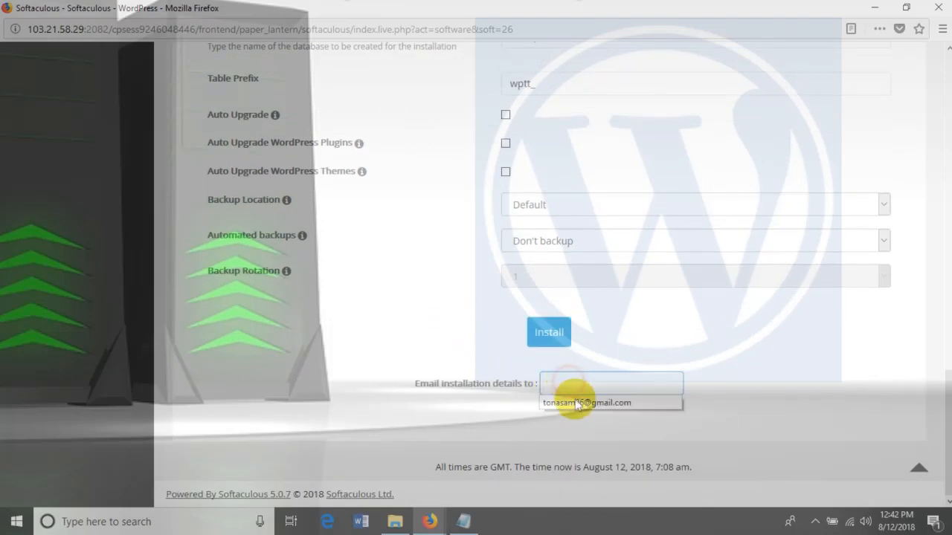
{"action": "left_click", "coordinate": [575, 403]}
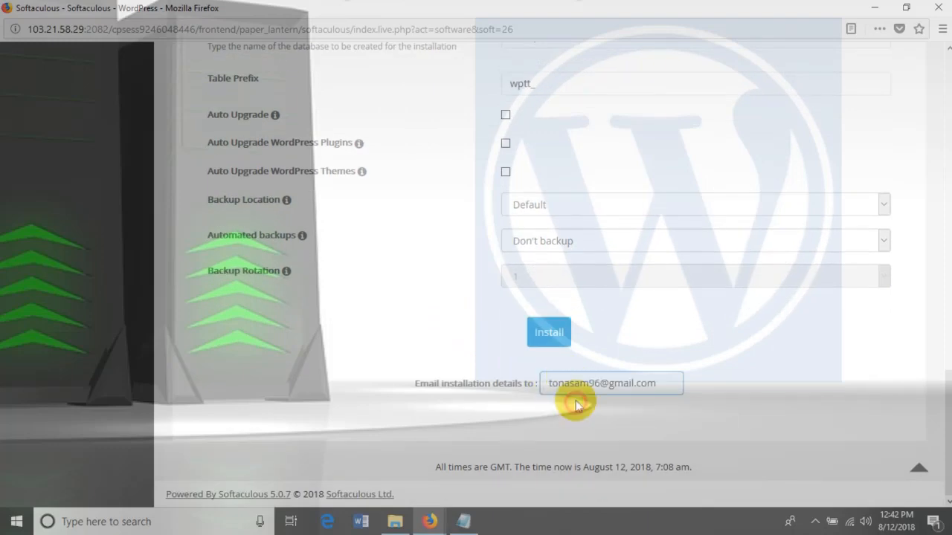
{"action": "left_click", "coordinate": [550, 339]}
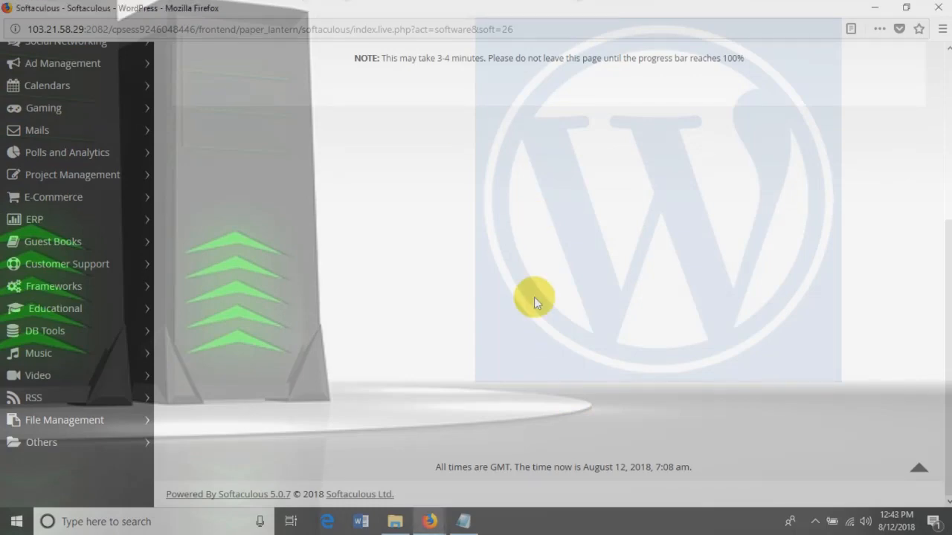
{"action": "scroll", "coordinate": [525, 342], "scroll_direction": "up", "scroll_amount": 4}
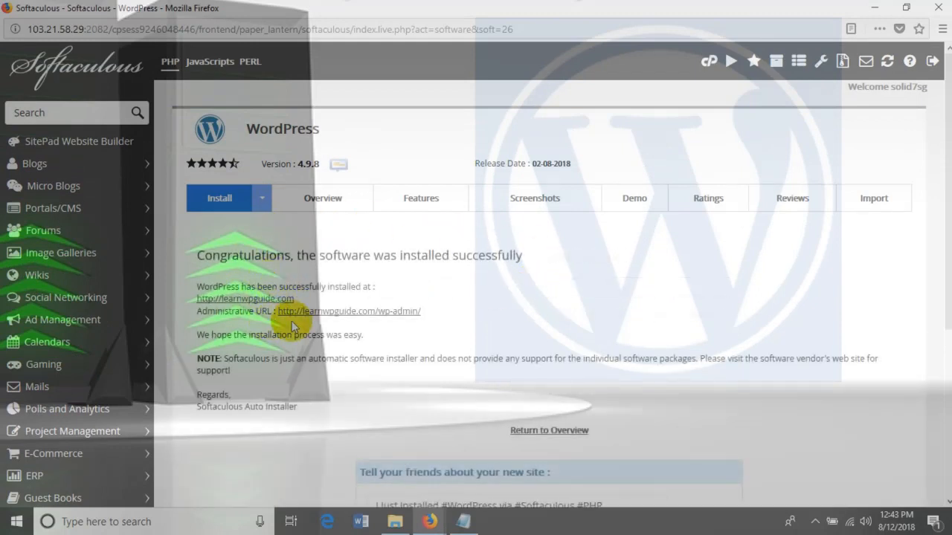
{"action": "scroll", "coordinate": [493, 332], "scroll_direction": "down", "scroll_amount": 2}
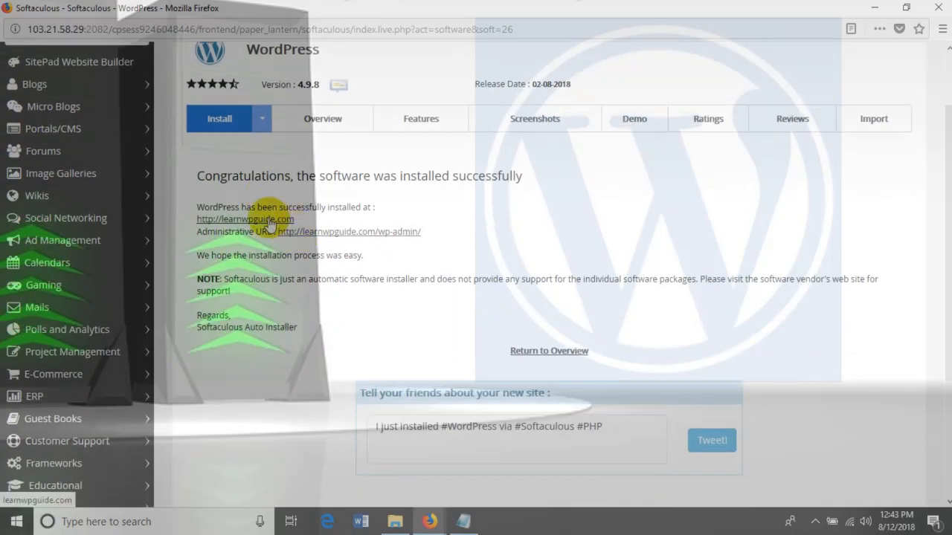
View the new learnwpguide.com site in a separate tab, then return to the Softaculous window
{"action": "right_click", "coordinate": [269, 221]}
{"action": "left_click", "coordinate": [296, 228]}
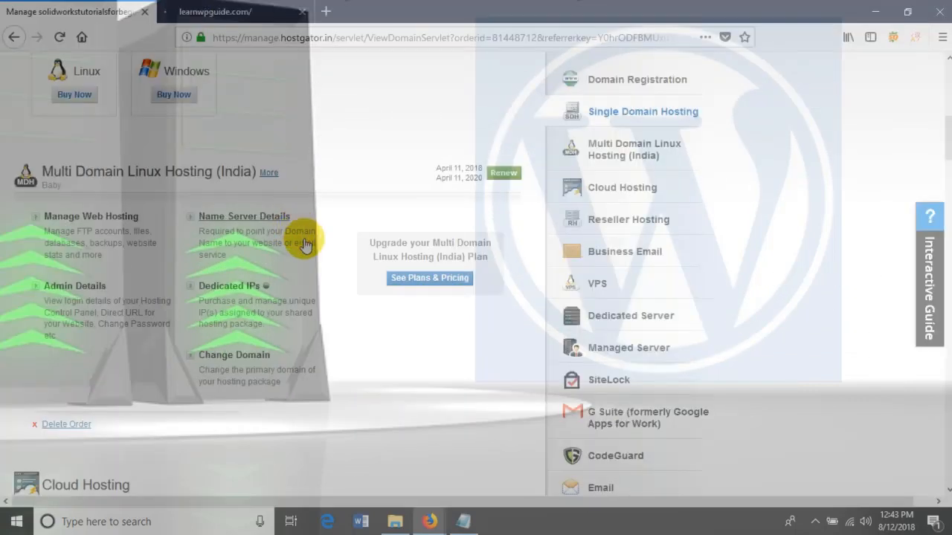
{"action": "left_click", "coordinate": [253, 9]}
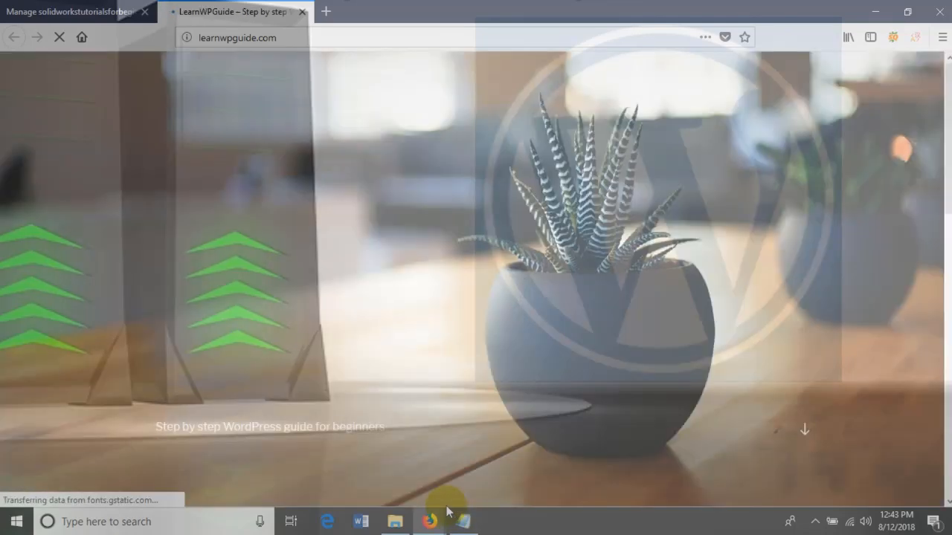
{"action": "scroll", "coordinate": [505, 294], "scroll_direction": "down", "scroll_amount": 6}
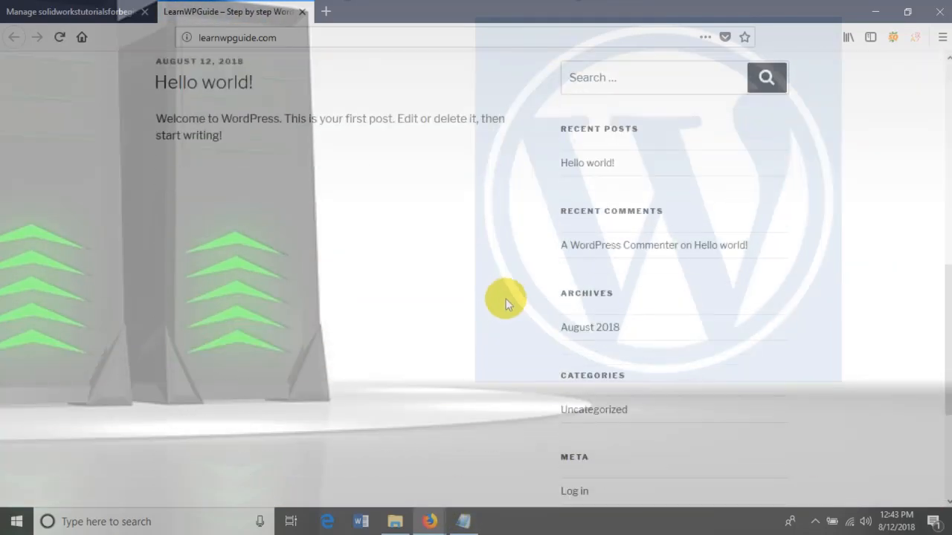
{"action": "scroll", "coordinate": [502, 307], "scroll_direction": "up", "scroll_amount": 2}
{"action": "scroll", "coordinate": [493, 318], "scroll_direction": "up", "scroll_amount": 2}
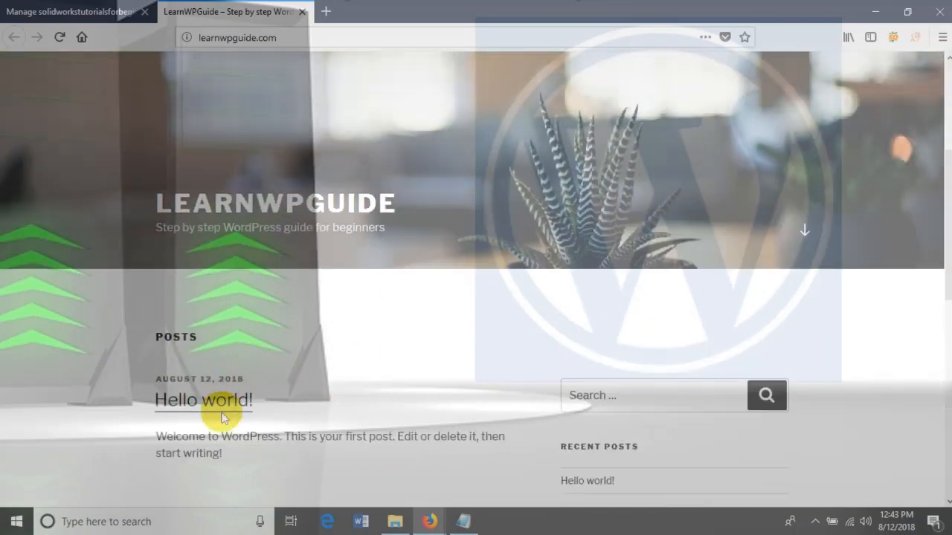
{"action": "scroll", "coordinate": [339, 238], "scroll_direction": "down", "scroll_amount": 5}
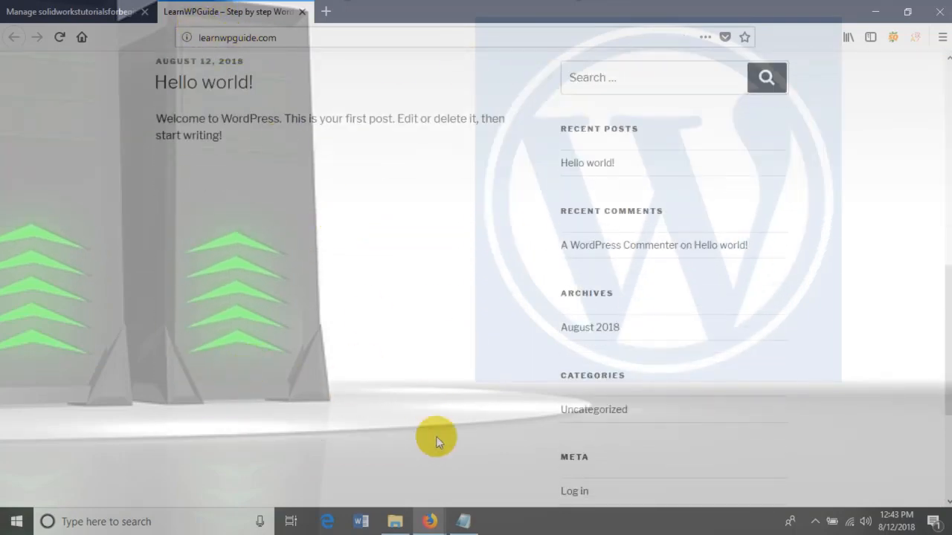
{"action": "left_click", "coordinate": [430, 519]}
{"action": "left_click", "coordinate": [508, 450]}
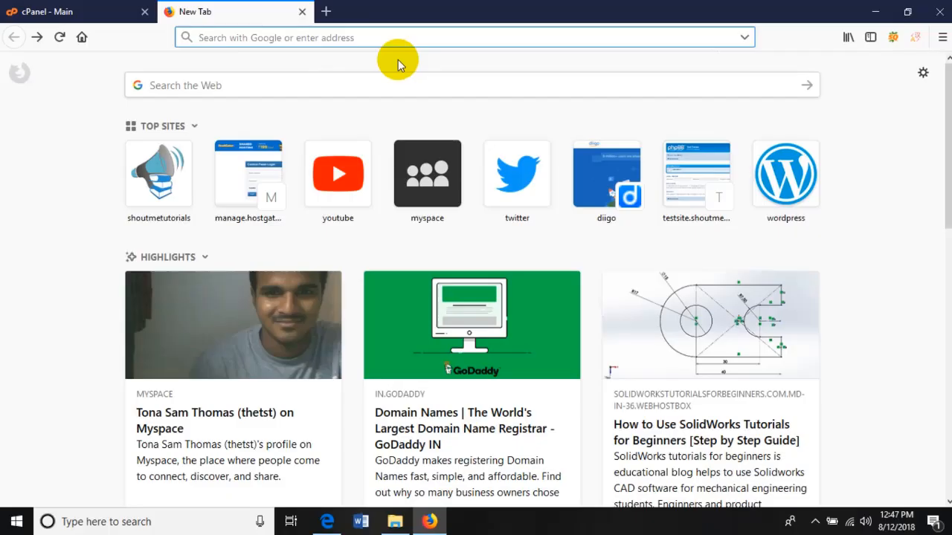
Load learnwpguide.com/wp-admin and log in as WPTutor with the site's password
{"action": "type", "text": "learnwpguide.com/"}
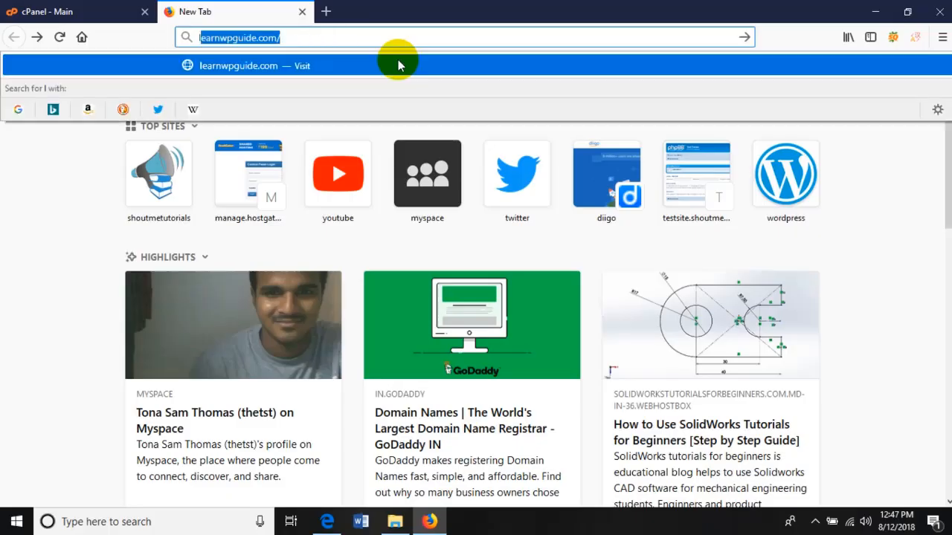
{"action": "key", "text": "Right"}
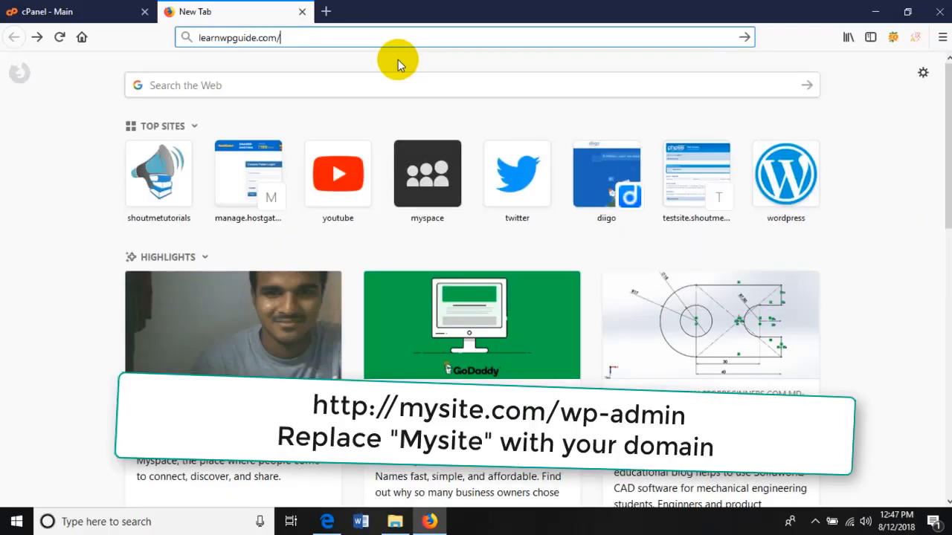
{"action": "type", "text": "wp"}
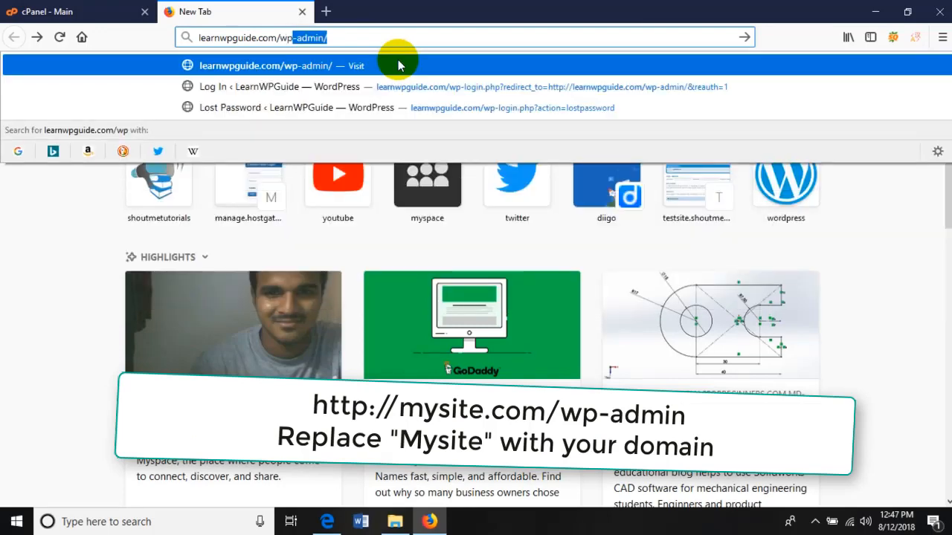
{"action": "key", "text": "Return"}
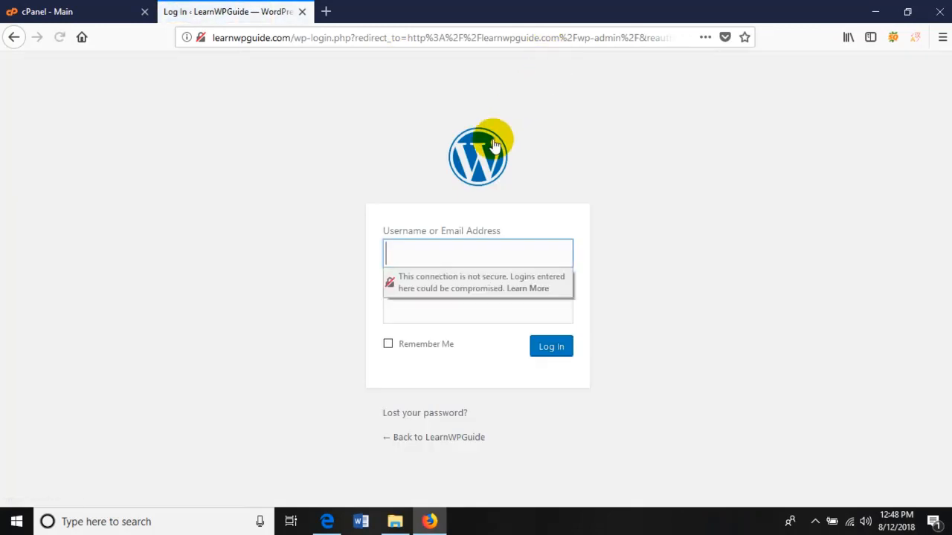
{"action": "type", "text": "WP"}
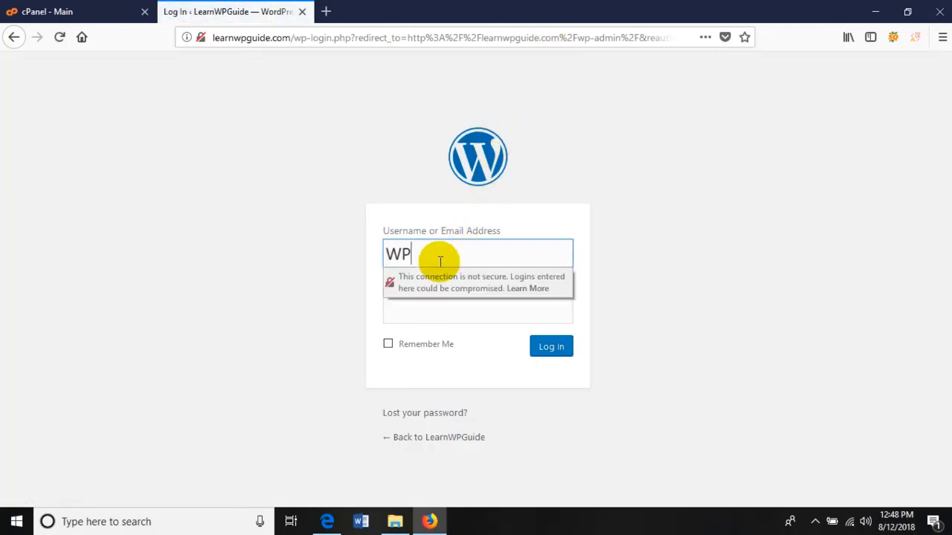
{"action": "type", "text": "Tutor"}
{"action": "key", "text": "Tab"}
{"action": "type", "text": "••"}
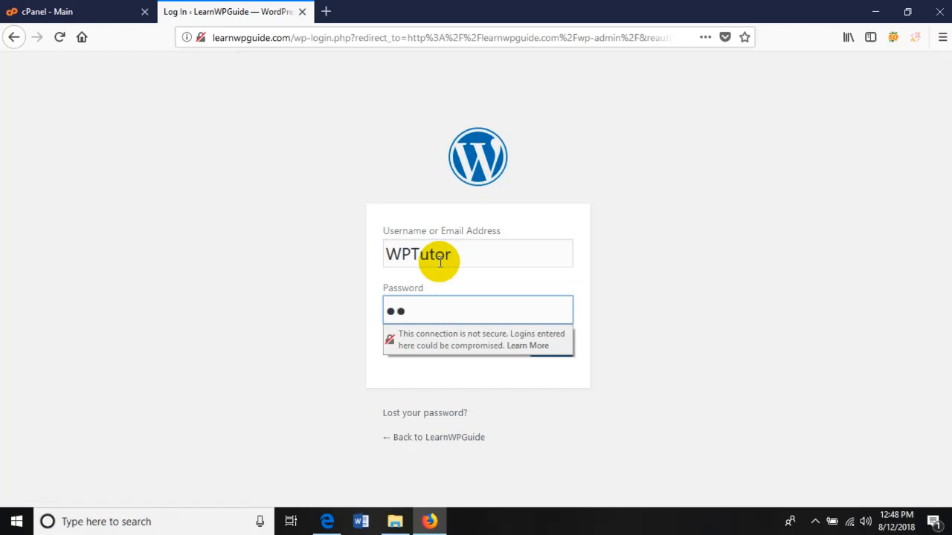
{"action": "type", "text": "••••••••••••"}
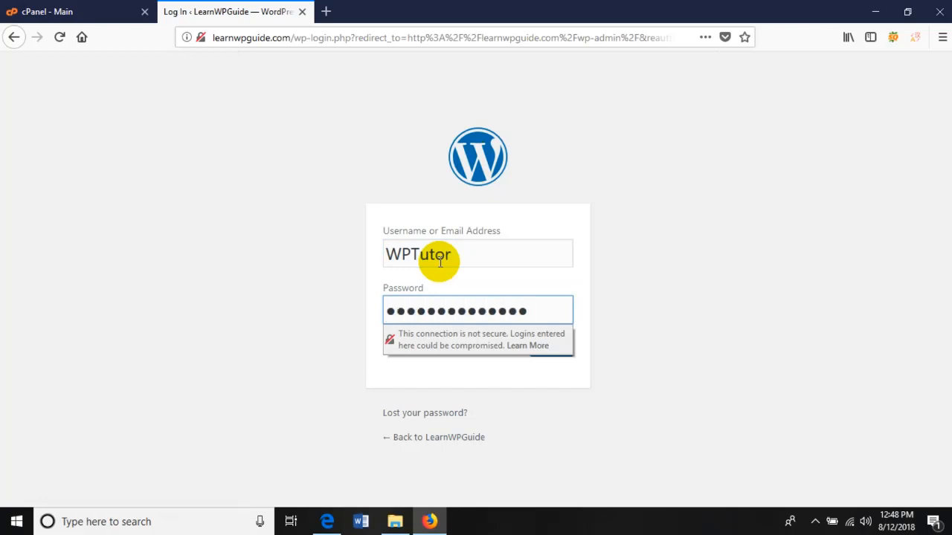
{"action": "type", "text": "•"}
{"action": "left_click", "coordinate": [627, 319]}
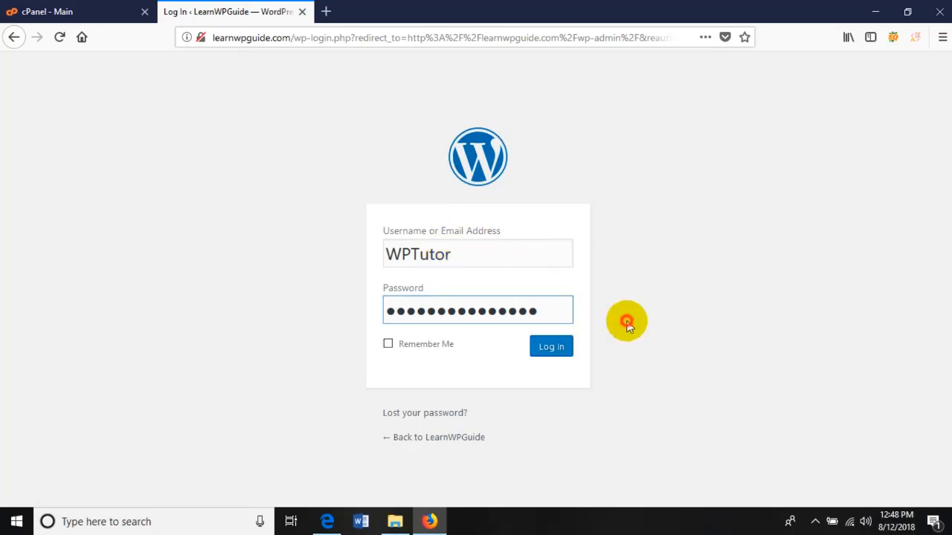
{"action": "left_click", "coordinate": [551, 347]}
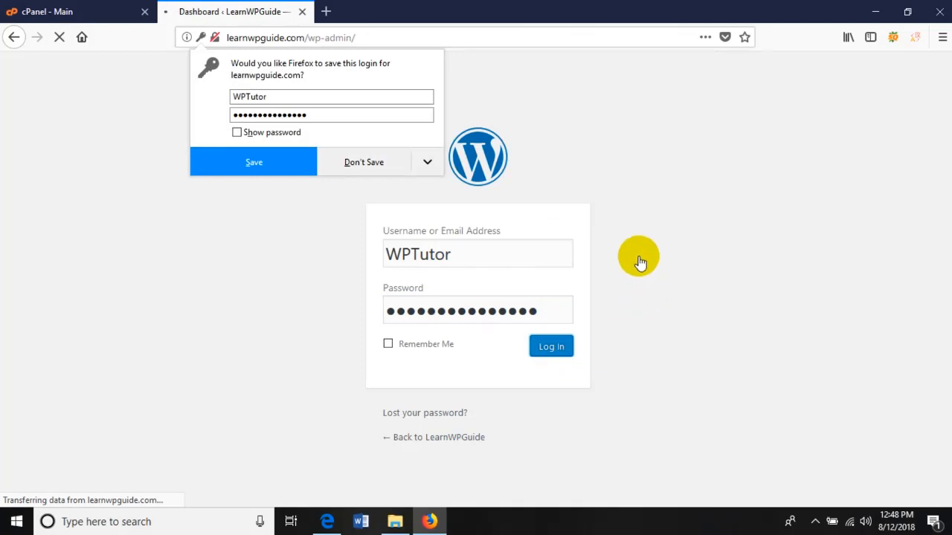
Dismiss the browser's save-login prompt, the privacy tip and the Gutenberg editor notice
{"action": "left_click", "coordinate": [636, 183]}
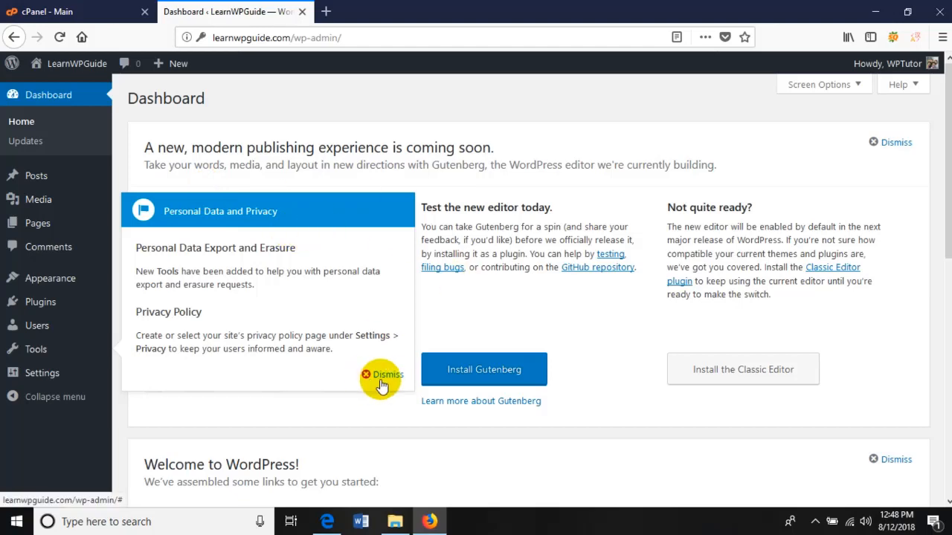
{"action": "left_click", "coordinate": [381, 382]}
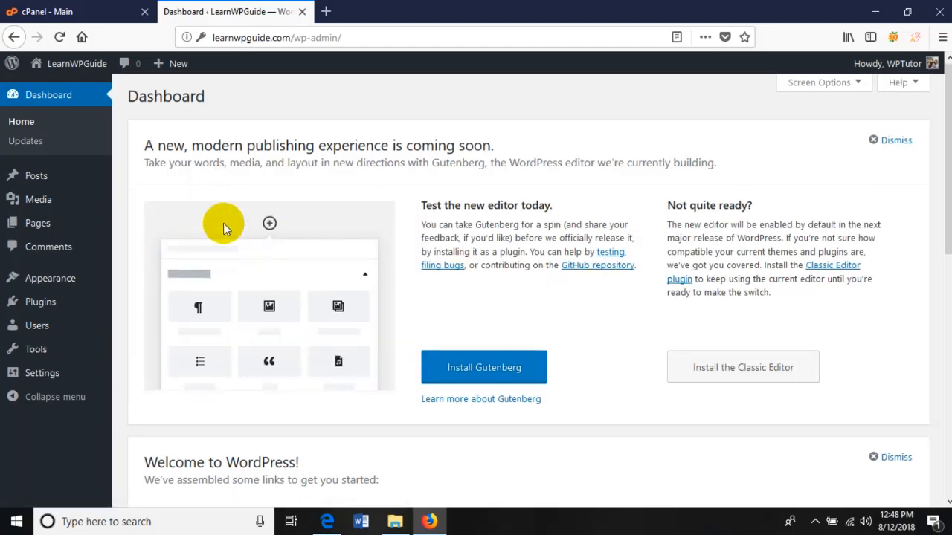
{"action": "scroll", "coordinate": [461, 298], "scroll_direction": "down", "scroll_amount": 3}
{"action": "scroll", "coordinate": [565, 297], "scroll_direction": "up", "scroll_amount": 3}
{"action": "left_click", "coordinate": [878, 149]}
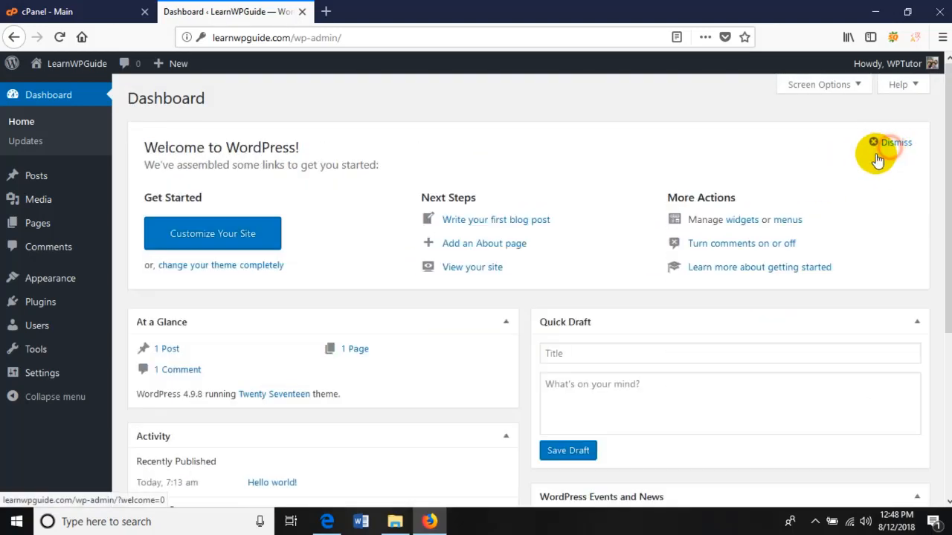
{"action": "scroll", "coordinate": [416, 313], "scroll_direction": "down", "scroll_amount": 2}
{"action": "scroll", "coordinate": [405, 330], "scroll_direction": "down", "scroll_amount": 3}
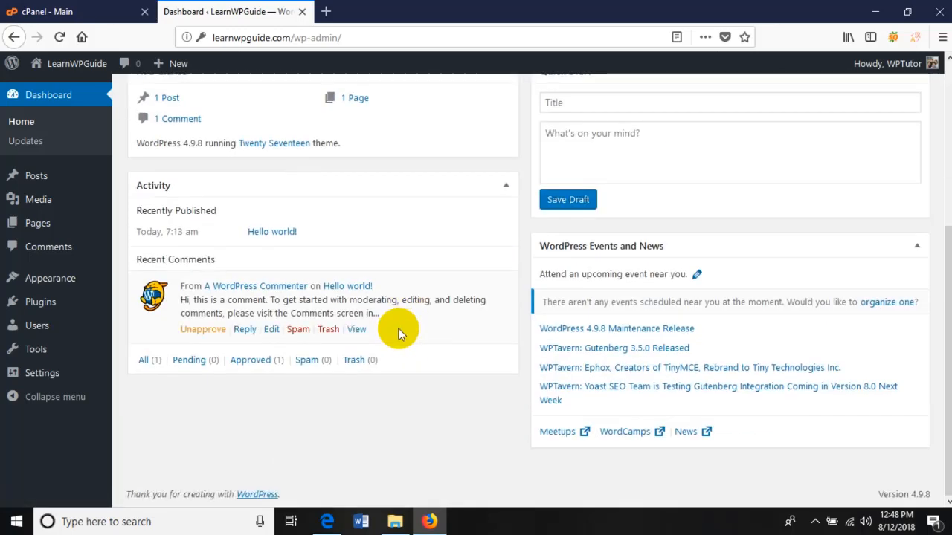
{"action": "scroll", "coordinate": [409, 330], "scroll_direction": "up", "scroll_amount": 5}
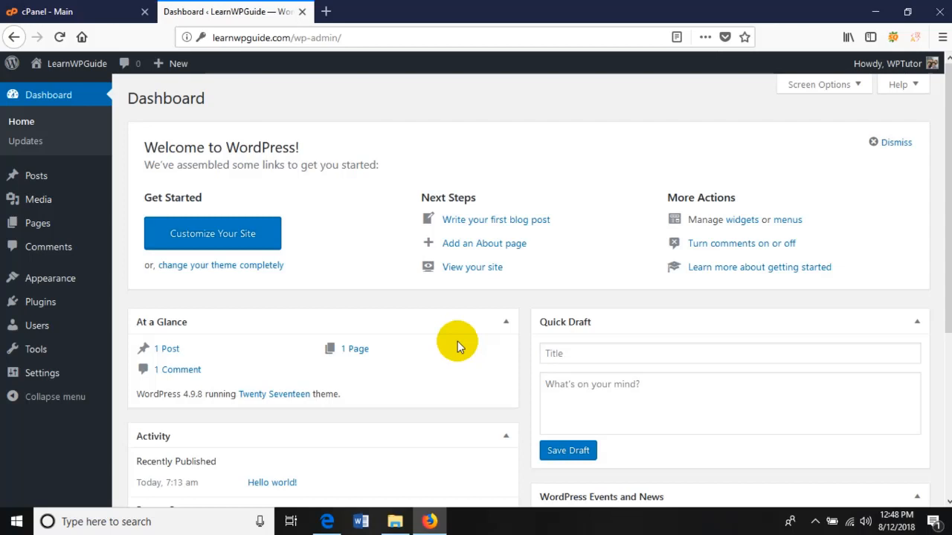
Uncheck WordPress Events and News in the dashboard's Screen Options, keeping At a Glance visible
{"action": "left_click", "coordinate": [848, 91]}
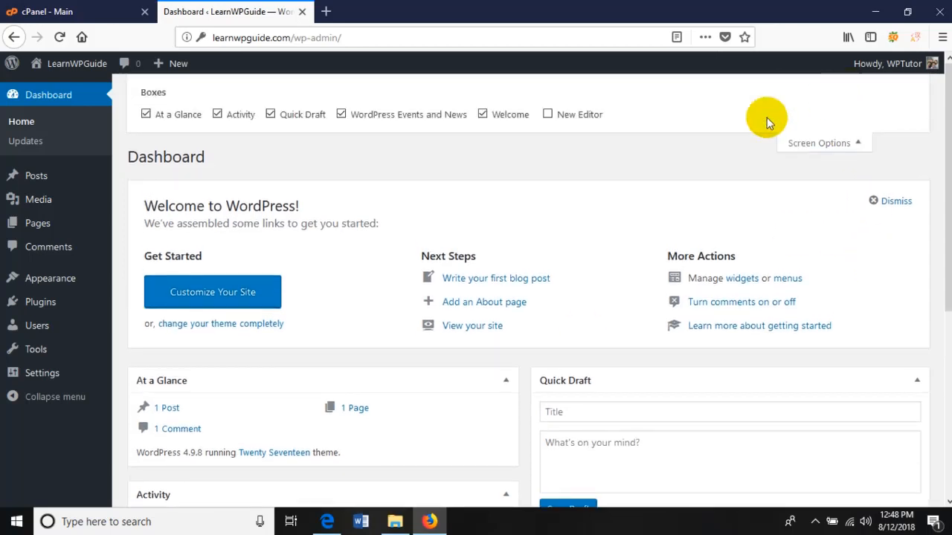
{"action": "left_click", "coordinate": [341, 115]}
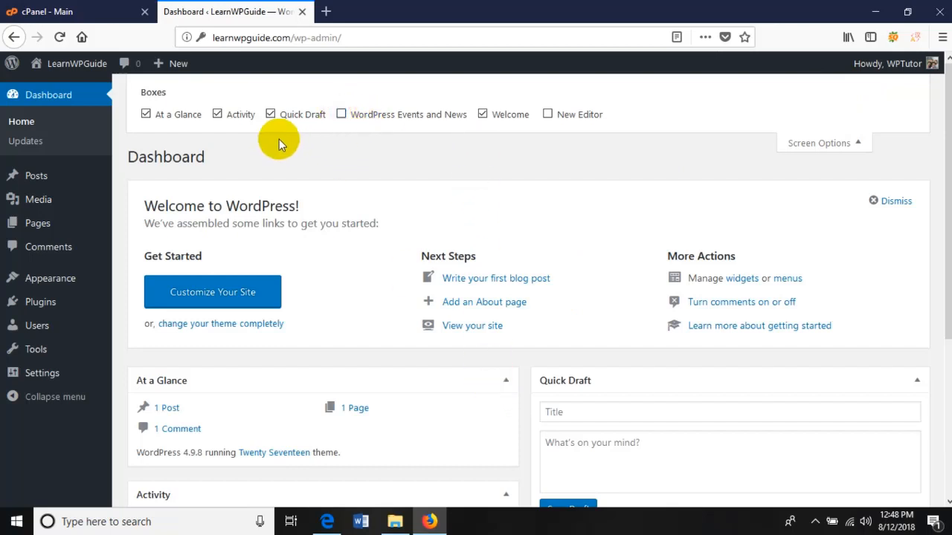
{"action": "left_click", "coordinate": [146, 117]}
{"action": "left_click", "coordinate": [145, 116]}
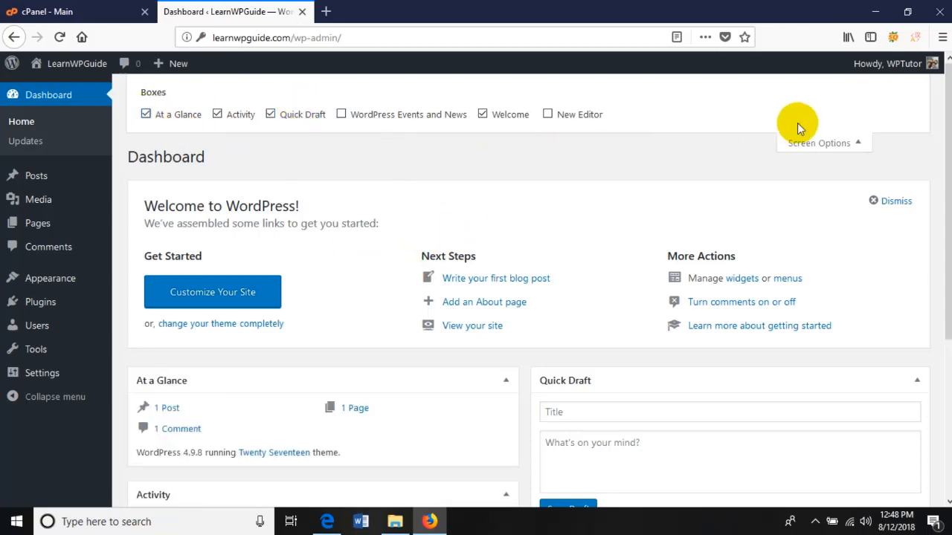
{"action": "left_click", "coordinate": [827, 143]}
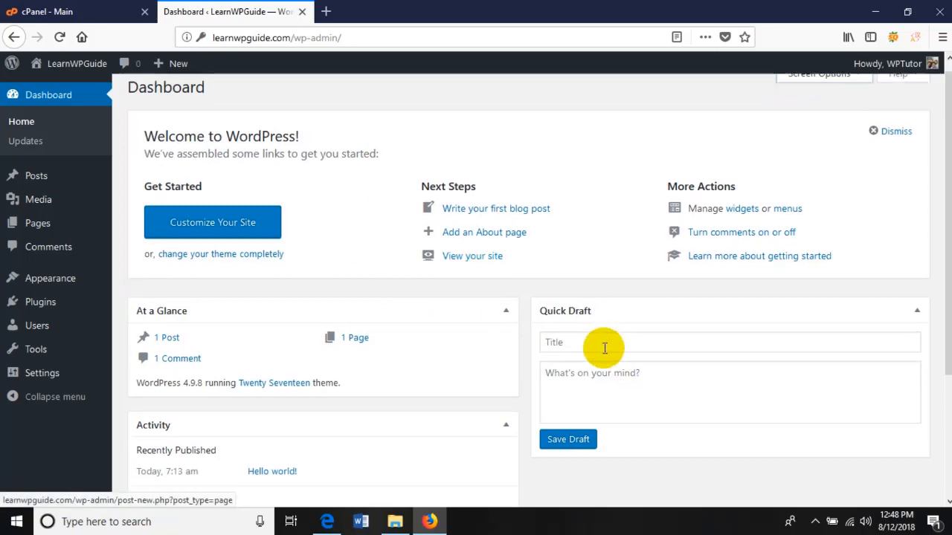
{"action": "scroll", "coordinate": [593, 346], "scroll_direction": "down", "scroll_amount": 4}
{"action": "scroll", "coordinate": [447, 349], "scroll_direction": "up", "scroll_amount": 4}
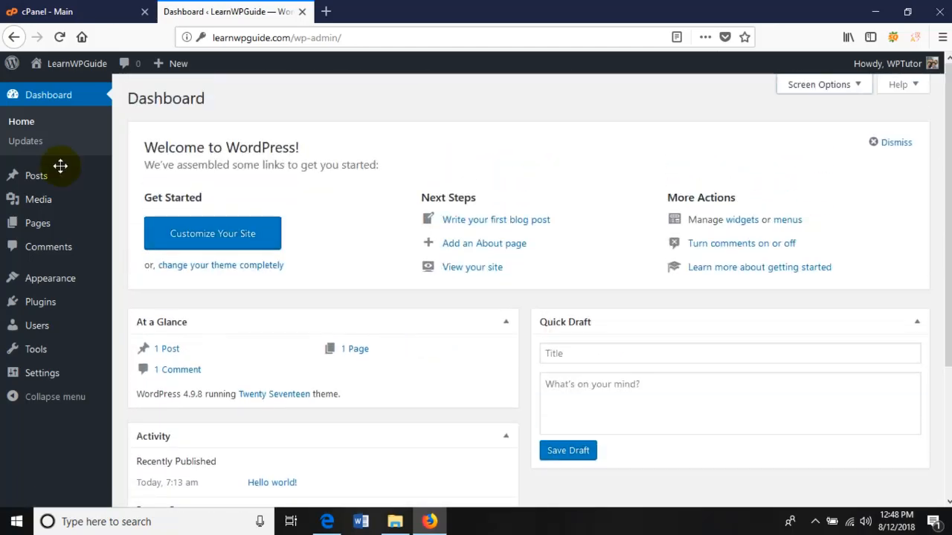
Trash the default Hello world post from All Posts
{"action": "mouse_move", "coordinate": [41, 176]}
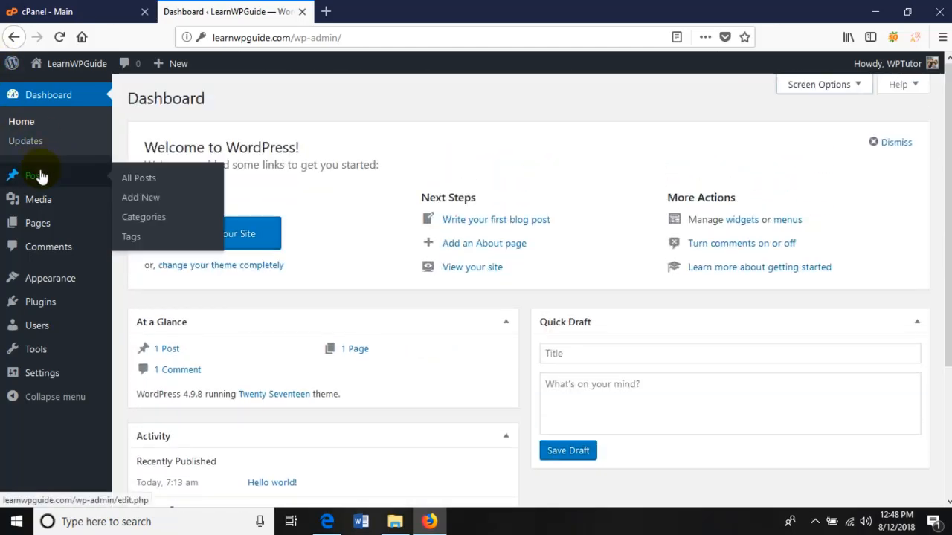
{"action": "left_click", "coordinate": [145, 179]}
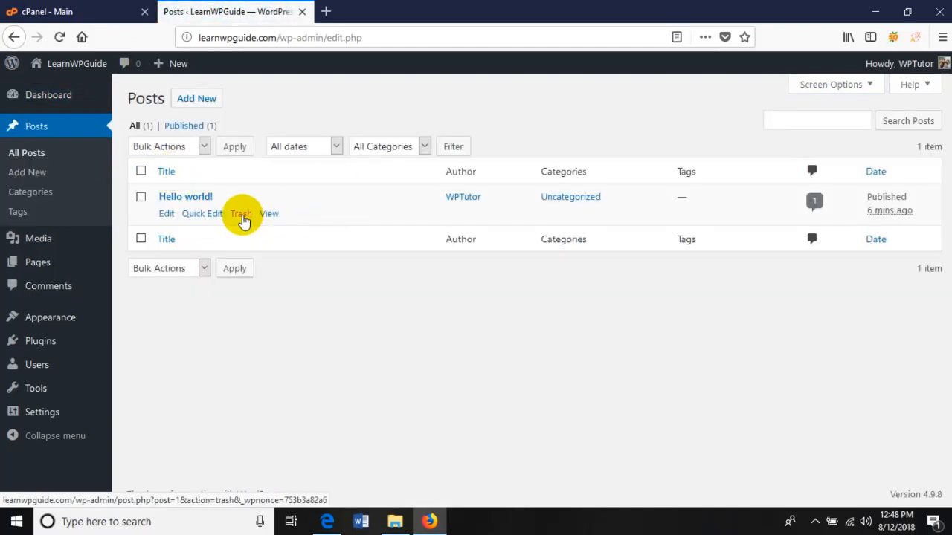
{"action": "left_click", "coordinate": [241, 214]}
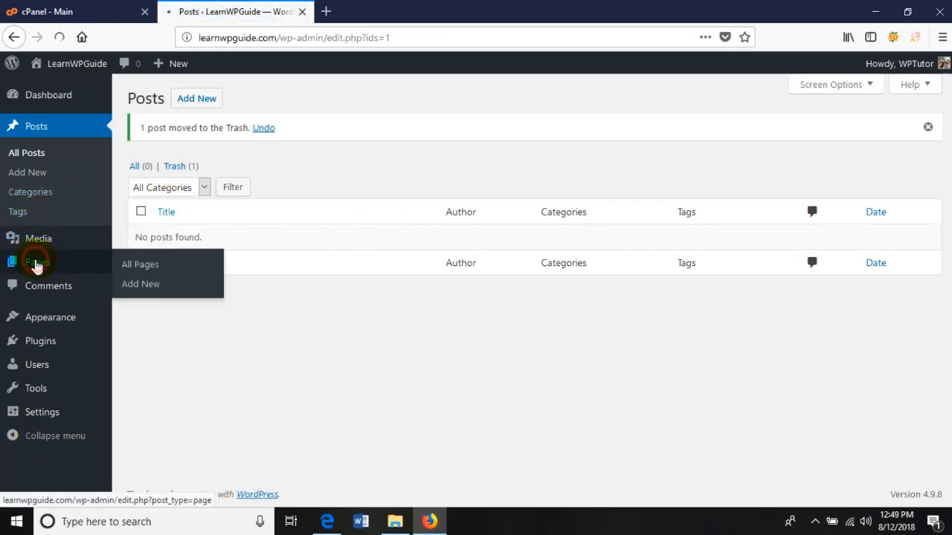
Trash the Sample Page, confirm Comments is empty, and return to the Dashboard
{"action": "left_click", "coordinate": [37, 265]}
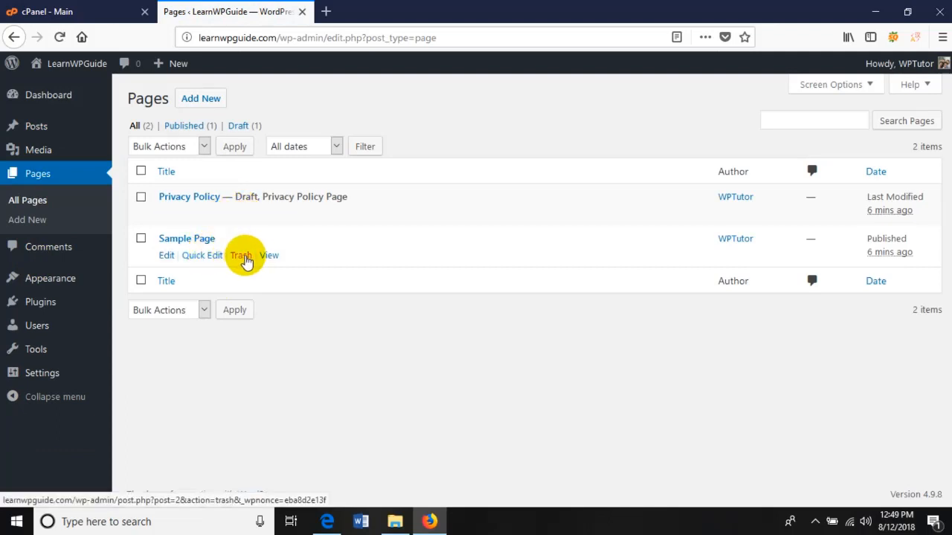
{"action": "left_click", "coordinate": [242, 257]}
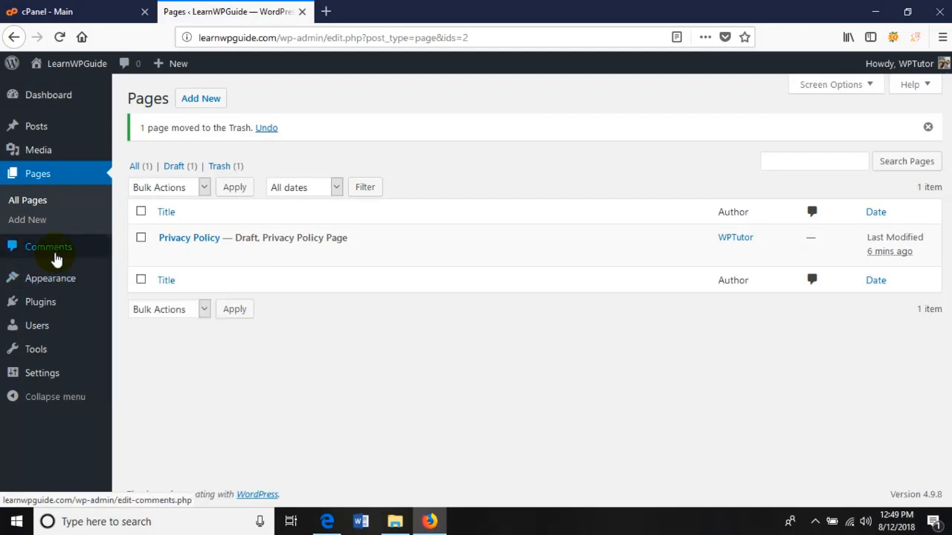
{"action": "left_click", "coordinate": [60, 259]}
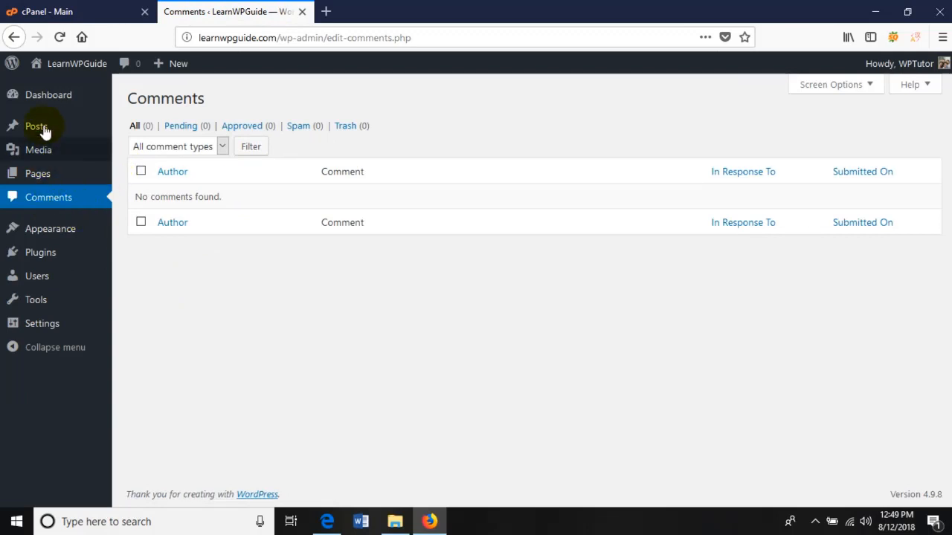
{"action": "left_click", "coordinate": [59, 97]}
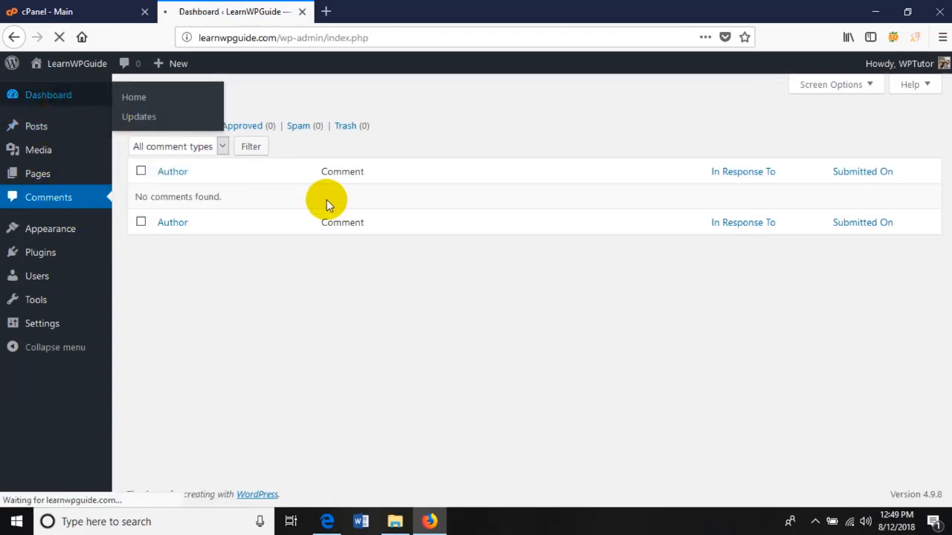
Delete the Hello Dolly plugin from Installed Plugins, confirming the deletion
{"action": "scroll", "coordinate": [342, 208], "scroll_direction": "down", "scroll_amount": 2}
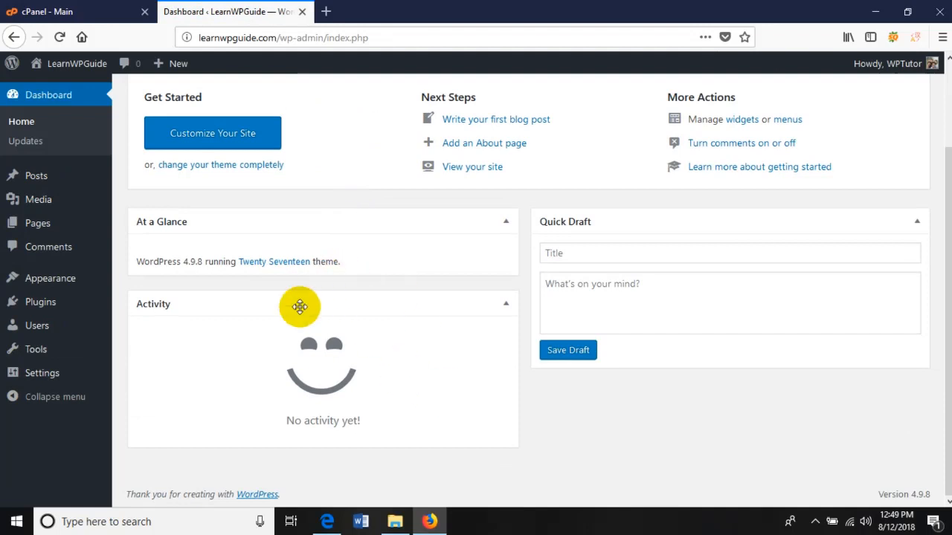
{"action": "scroll", "coordinate": [186, 360], "scroll_direction": "up", "scroll_amount": 2}
{"action": "mouse_move", "coordinate": [64, 370]}
{"action": "mouse_move", "coordinate": [46, 307]}
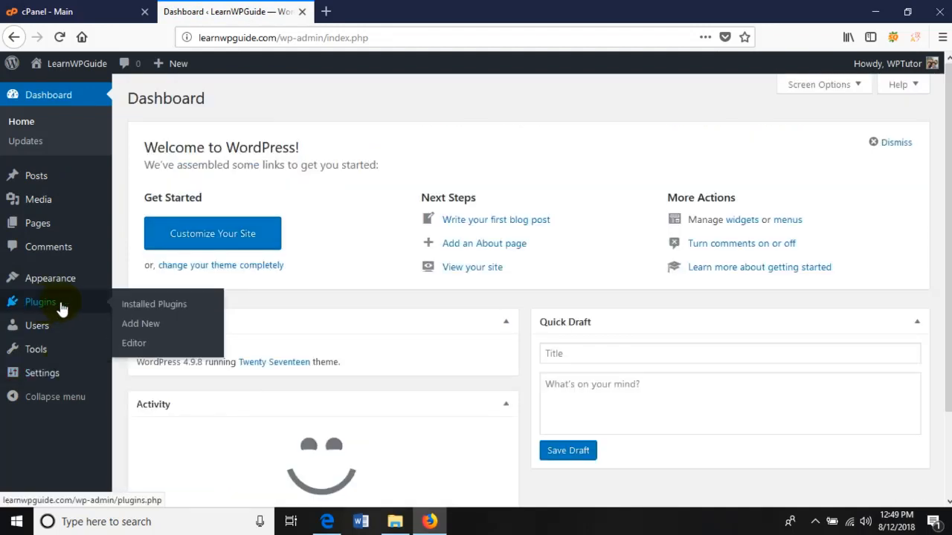
{"action": "left_click", "coordinate": [144, 305]}
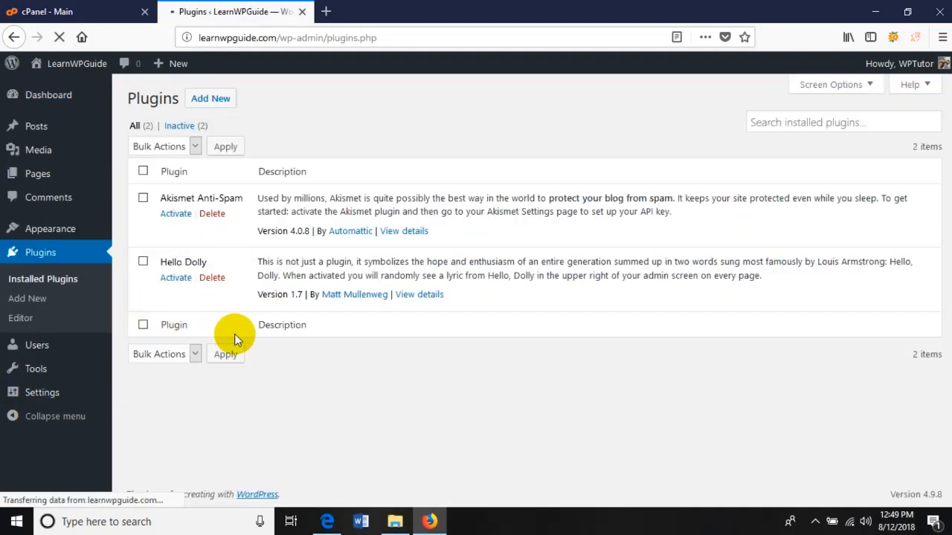
{"action": "left_click", "coordinate": [213, 278]}
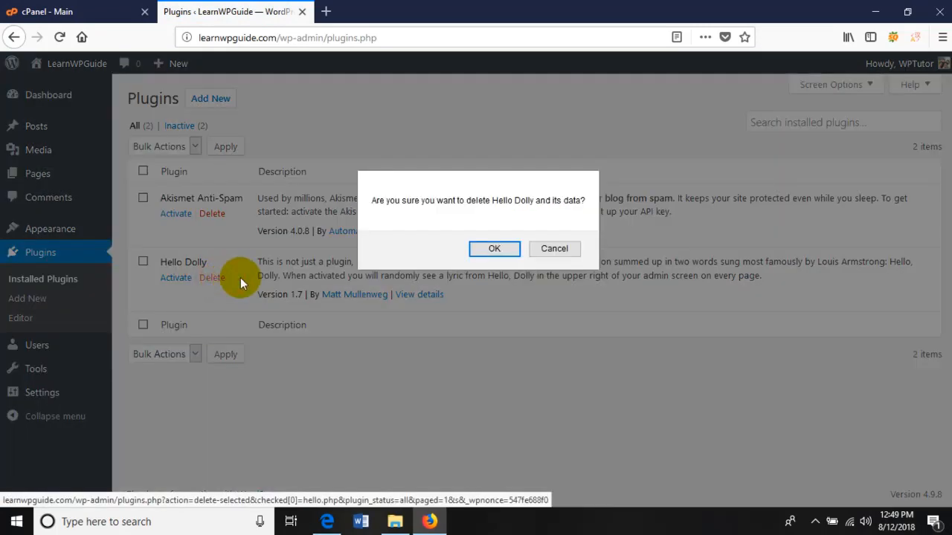
{"action": "left_click", "coordinate": [489, 253]}
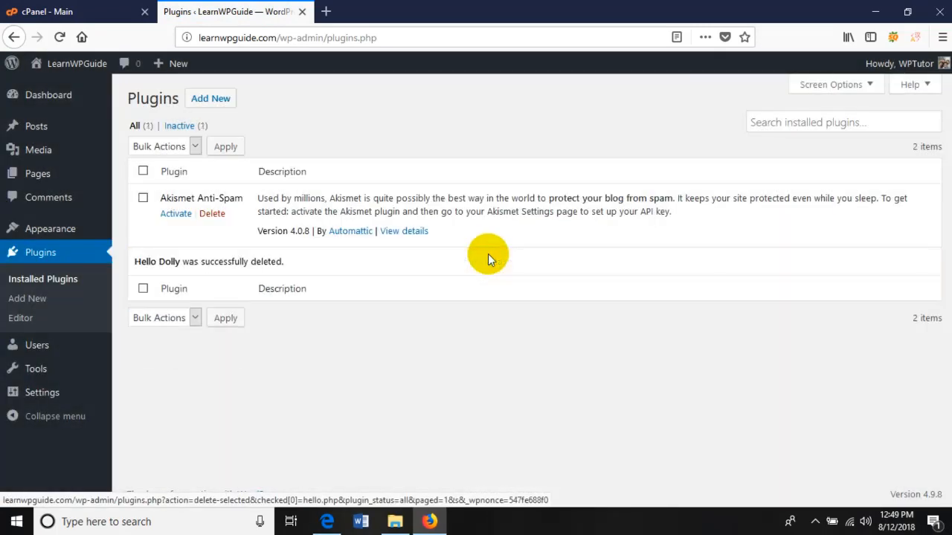
Hide the Description column in the plugins list via Screen Options and apply
{"action": "left_click", "coordinate": [865, 85]}
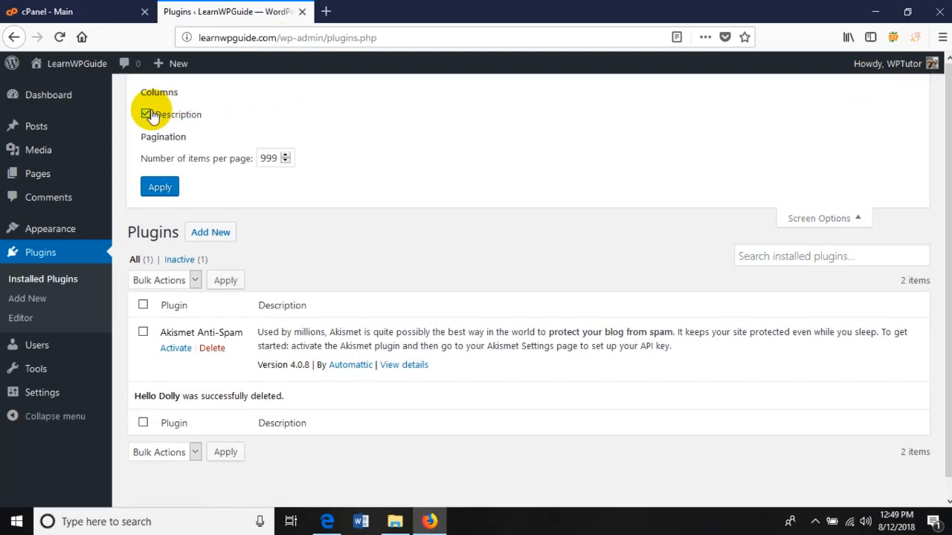
{"action": "left_click", "coordinate": [146, 116]}
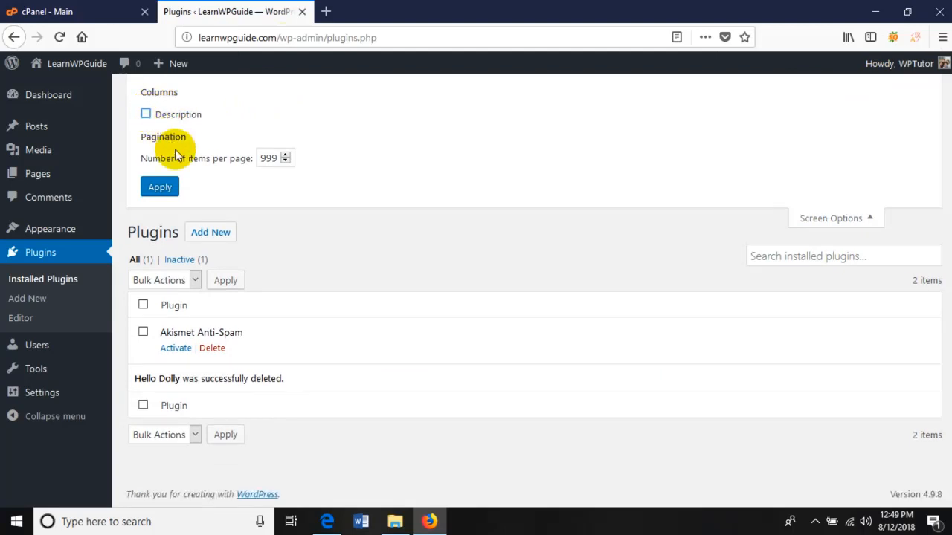
{"action": "left_click", "coordinate": [161, 190]}
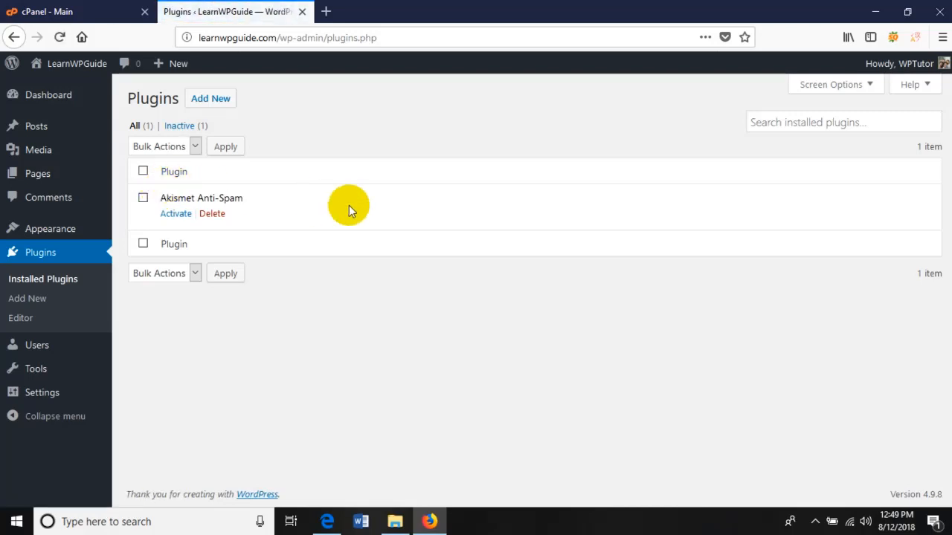
In General Settings, change the Site Title to 'Learn WordPress Guide'
{"action": "left_click", "coordinate": [45, 394]}
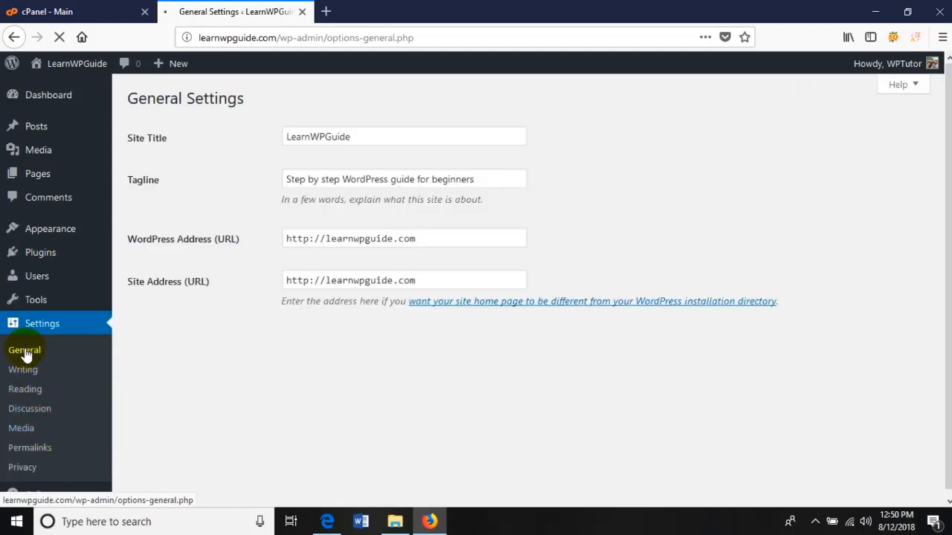
{"action": "left_click", "coordinate": [312, 136]}
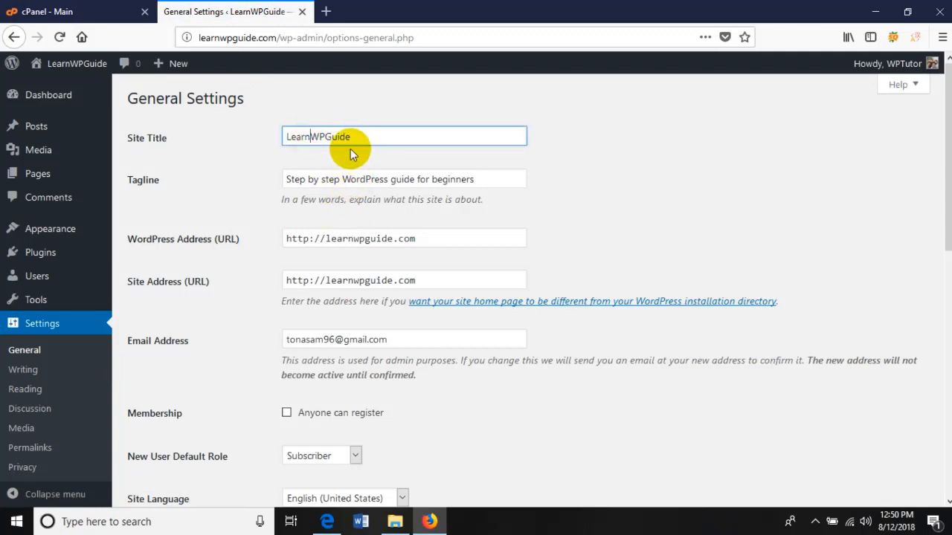
{"action": "left_click_drag", "start_coordinate": [381, 136], "coordinate": [225, 138]}
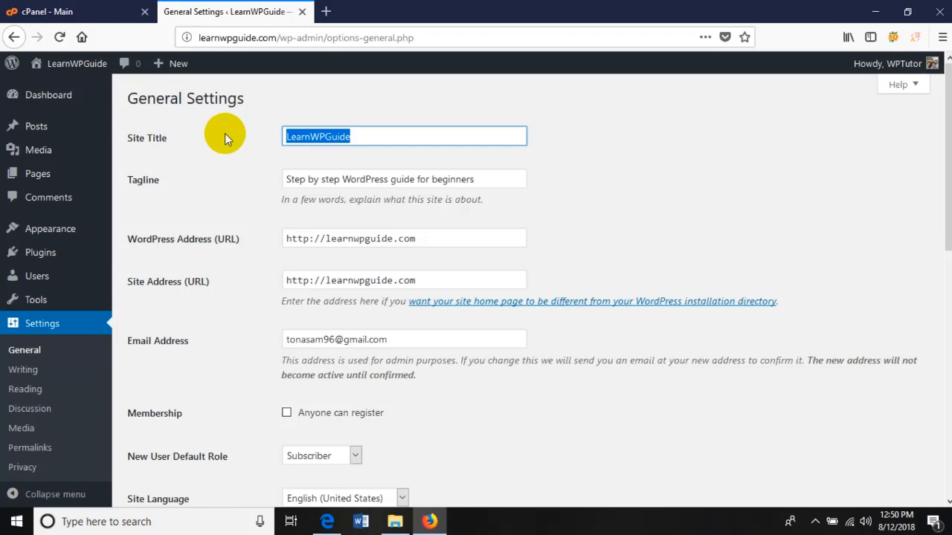
{"action": "type", "text": "Lear"}
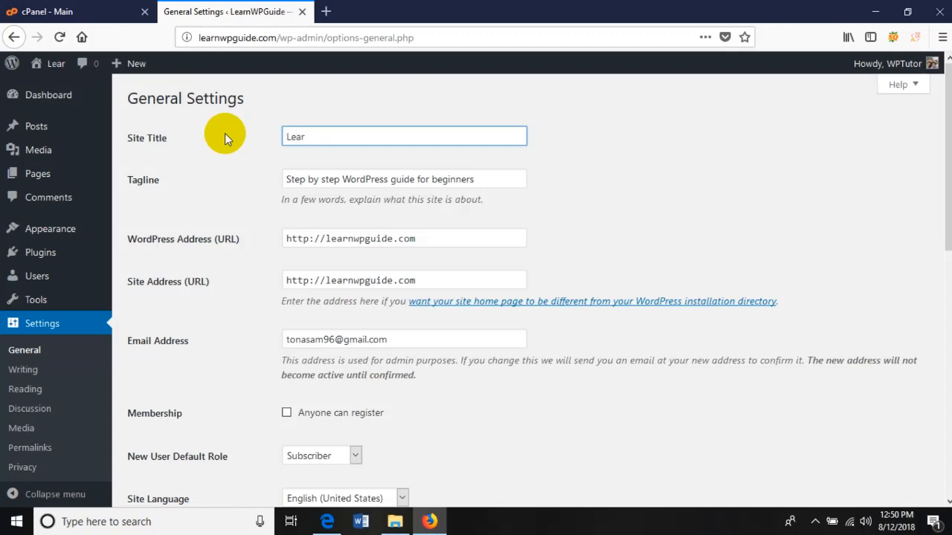
{"action": "type", "text": "n Wordpr"}
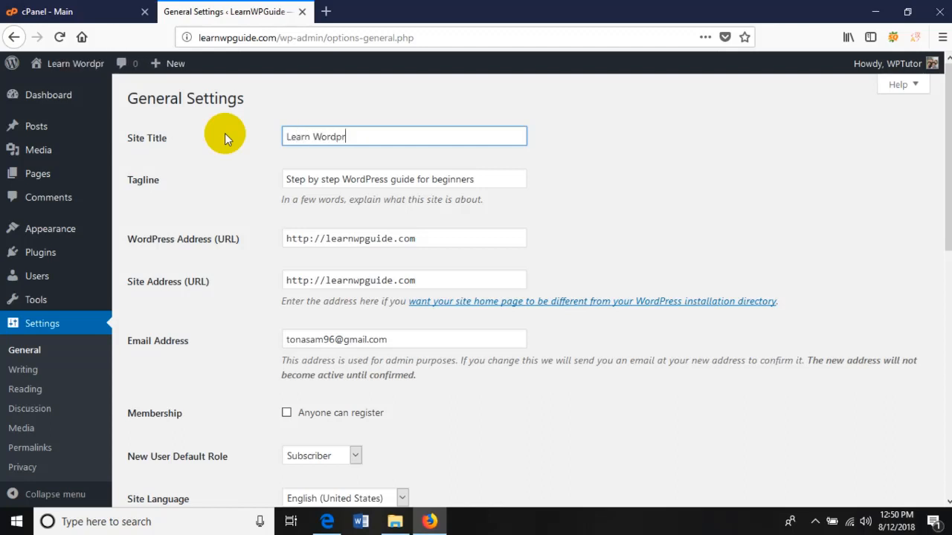
{"action": "type", "text": "ess"}
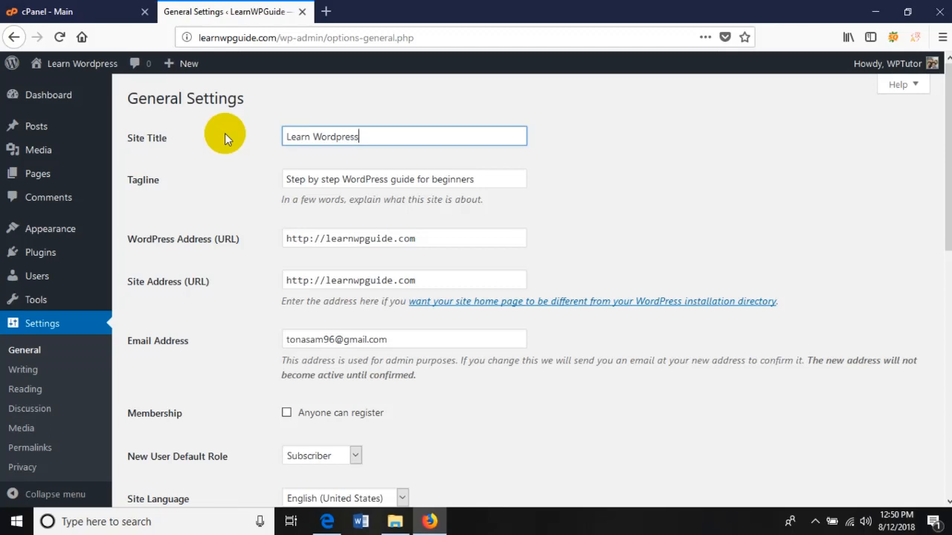
{"action": "key", "text": "BackSpace"}
{"action": "key", "text": "BackSpace"}
{"action": "key", "text": "BackSpace"}
{"action": "key", "text": "BackSpace"}
{"action": "key", "text": "BackSpace"}
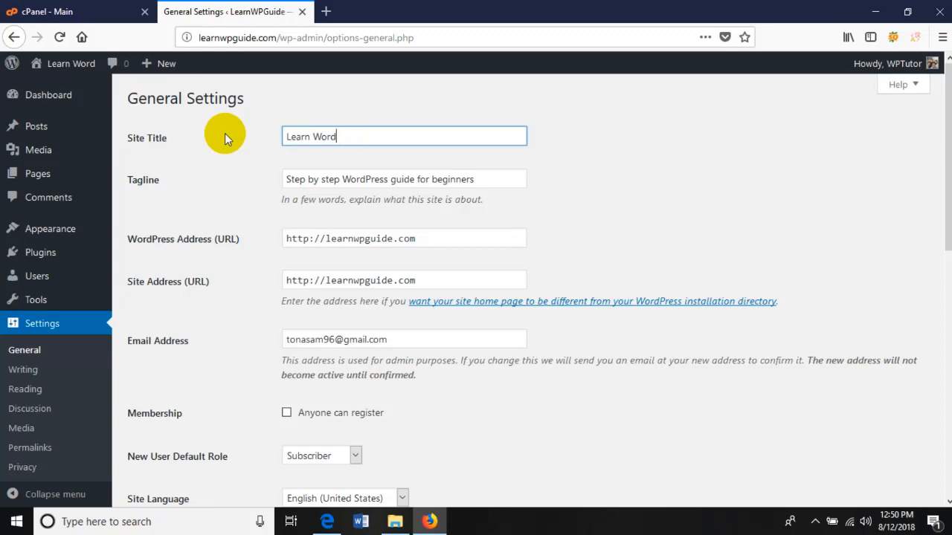
{"action": "type", "text": "Press G"}
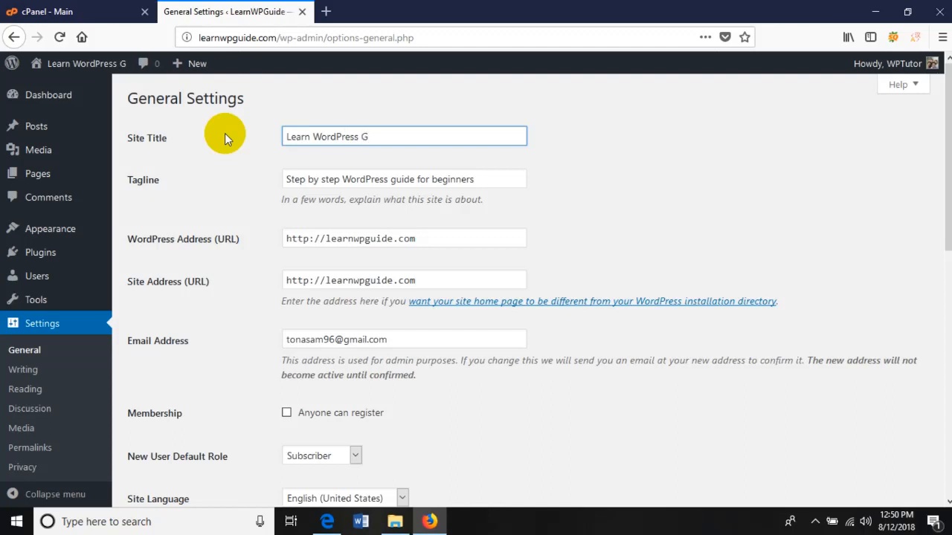
{"action": "type", "text": "uide"}
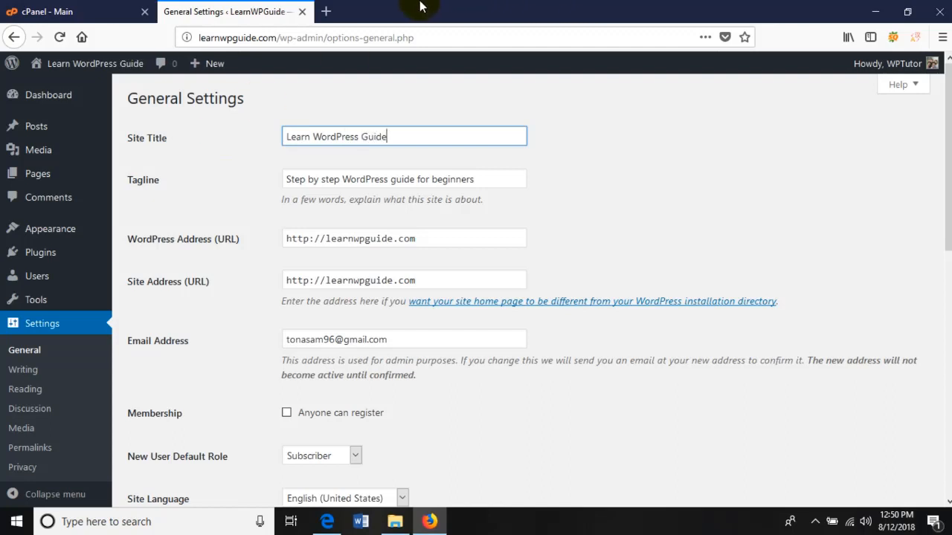
Edit the tagline to lowercase 'tutorial': 'Step by step WordPress tutorial for beginners'
{"action": "left_click", "coordinate": [365, 175]}
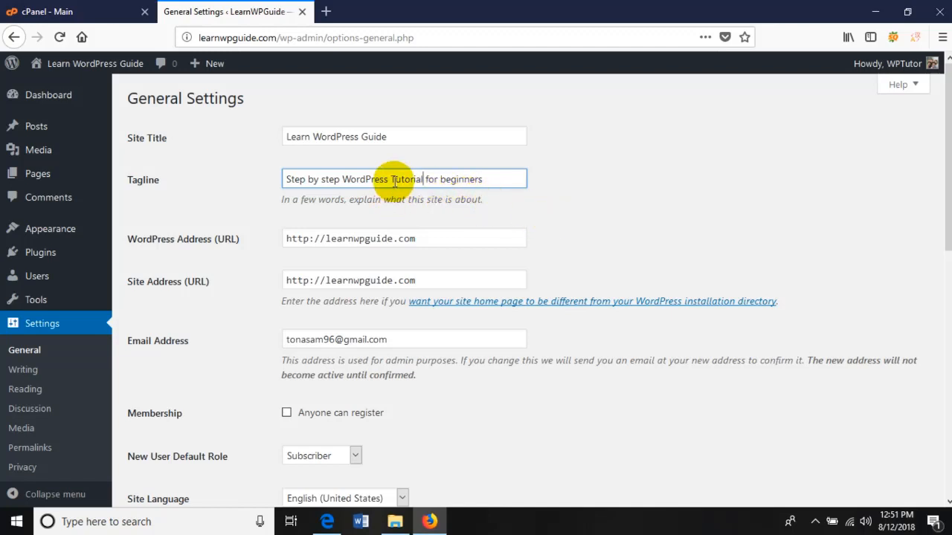
{"action": "left_click", "coordinate": [394, 179]}
{"action": "key", "text": "BackSpace"}
{"action": "type", "text": "t"}
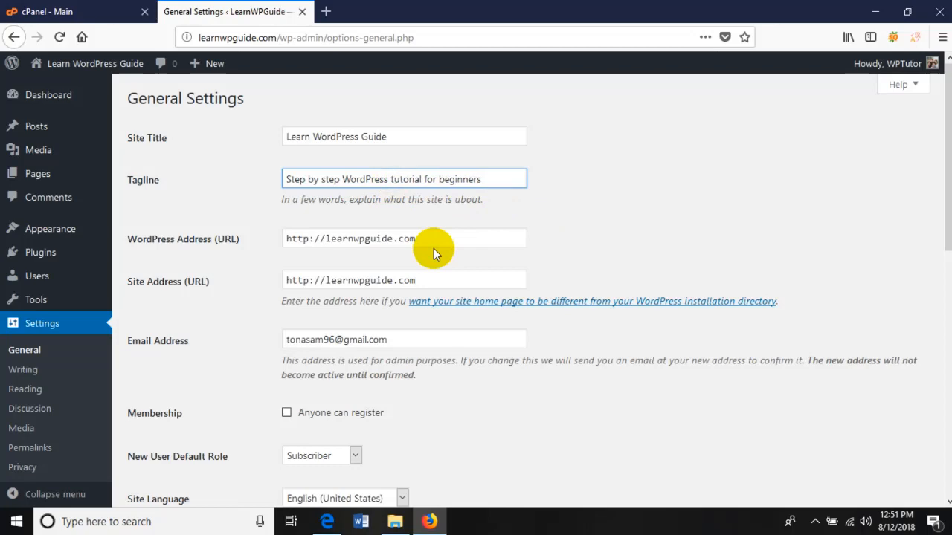
{"action": "left_click", "coordinate": [599, 204]}
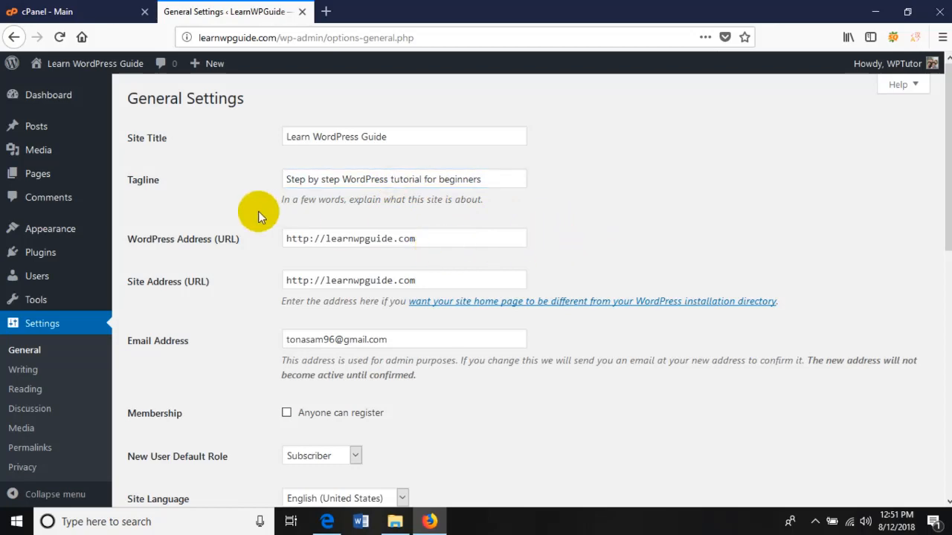
Set the site timezone to Kolkata
{"action": "scroll", "coordinate": [313, 193], "scroll_direction": "down", "scroll_amount": 3}
{"action": "scroll", "coordinate": [335, 145], "scroll_direction": "up", "scroll_amount": 2}
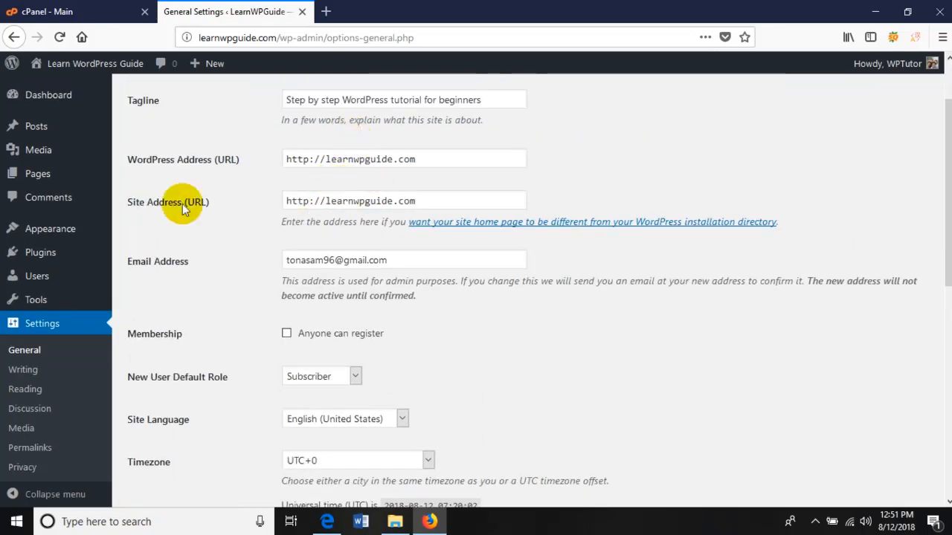
{"action": "scroll", "coordinate": [341, 298], "scroll_direction": "down", "scroll_amount": 2}
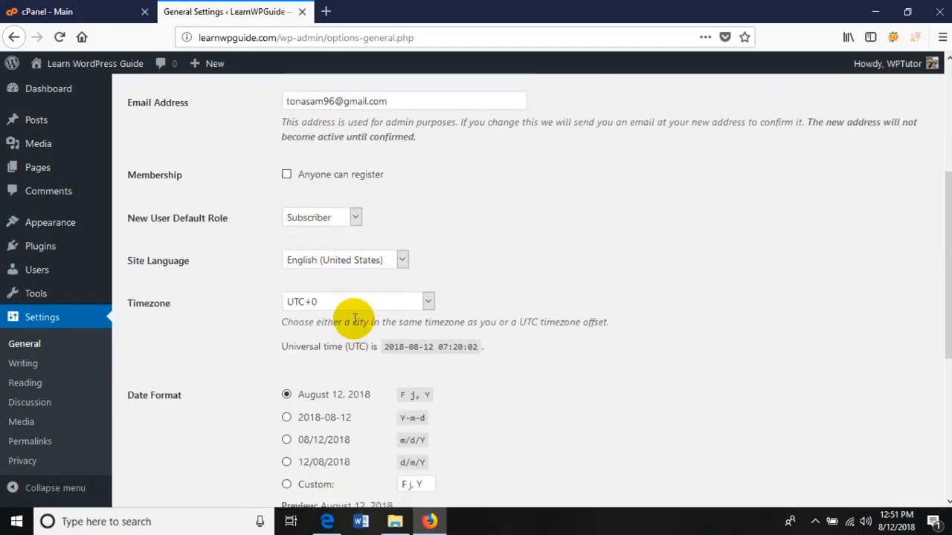
{"action": "left_click", "coordinate": [349, 307]}
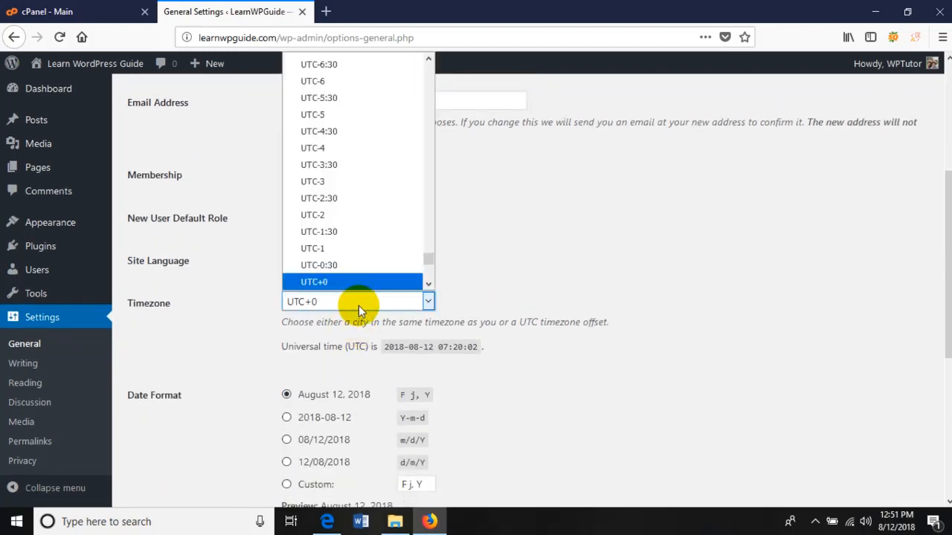
{"action": "type", "text": "ko"}
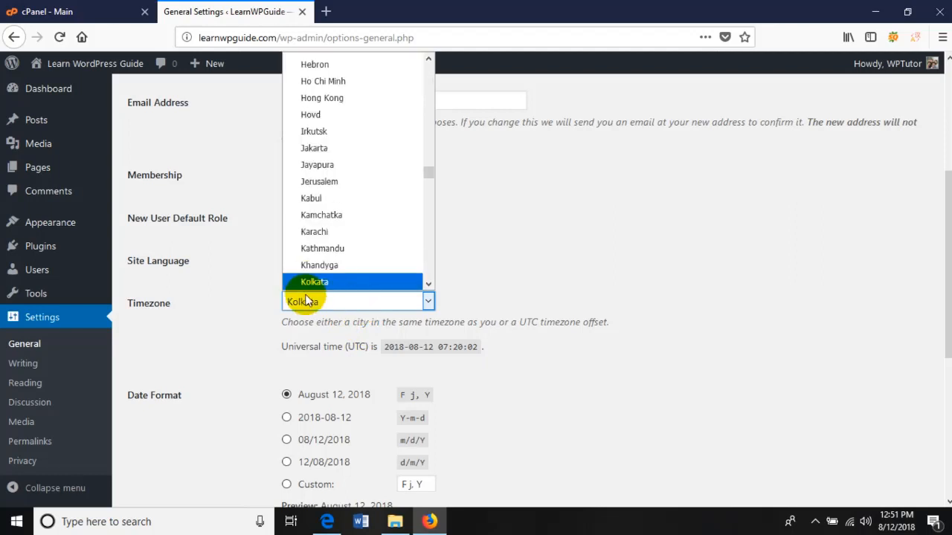
{"action": "left_click", "coordinate": [315, 282]}
{"action": "left_click", "coordinate": [525, 280]}
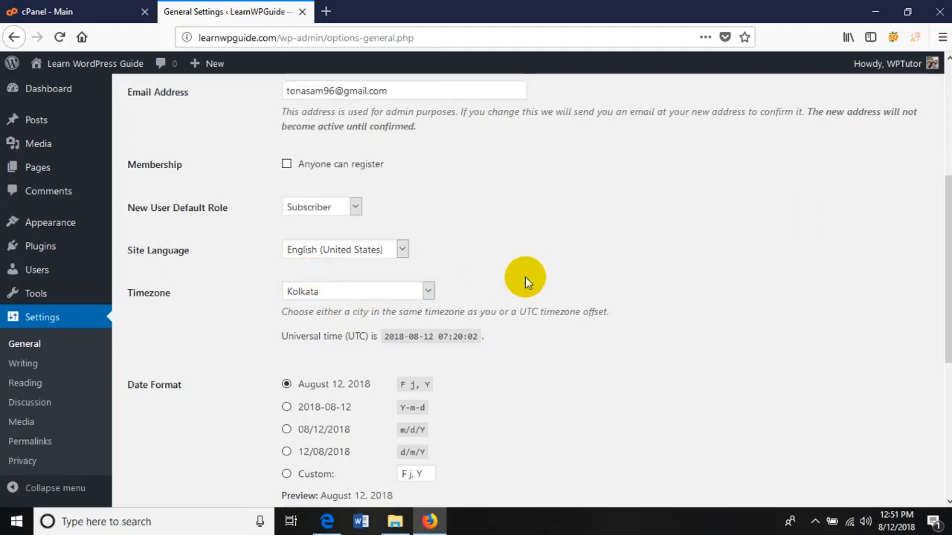
Choose d/m/Y date format, H:i 24-hour time and Sunday week start, then save
{"action": "scroll", "coordinate": [520, 279], "scroll_direction": "down", "scroll_amount": 2}
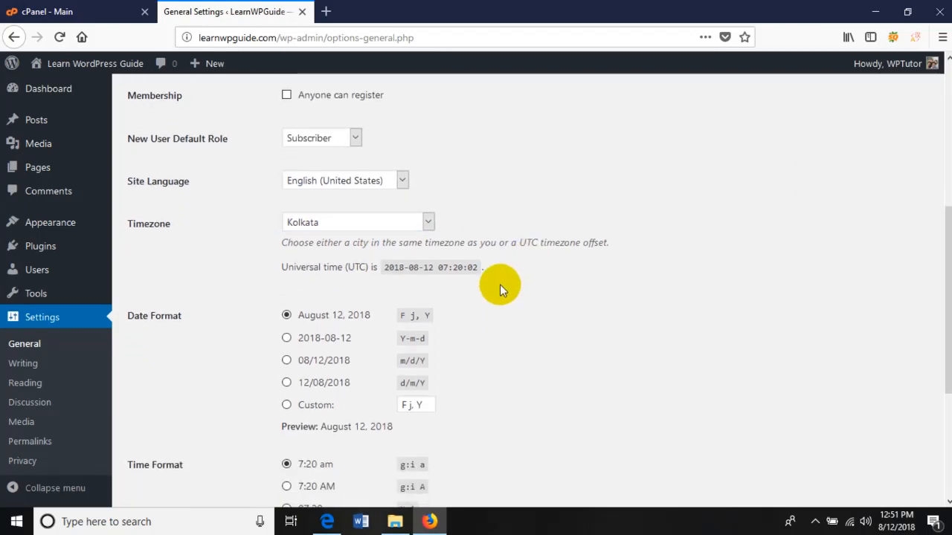
{"action": "left_click", "coordinate": [287, 383]}
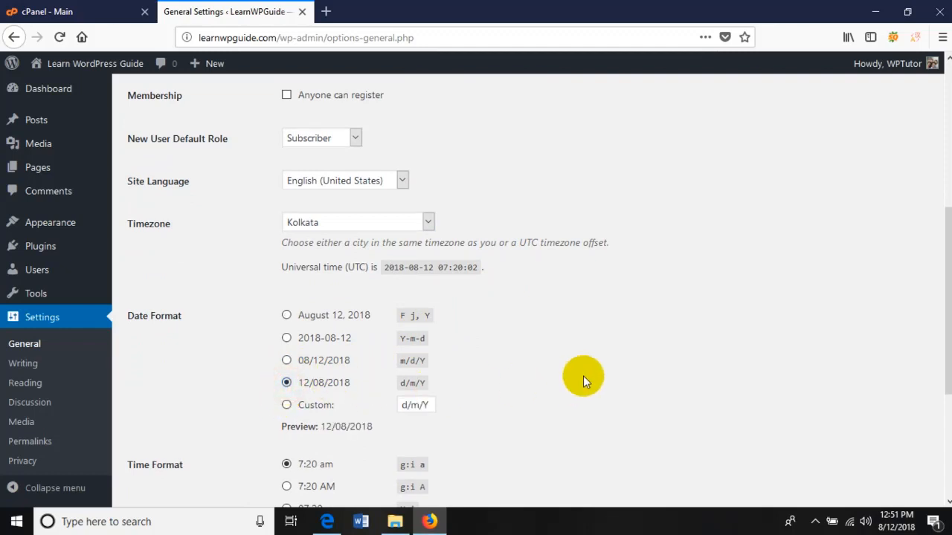
{"action": "scroll", "coordinate": [583, 375], "scroll_direction": "down", "scroll_amount": 4}
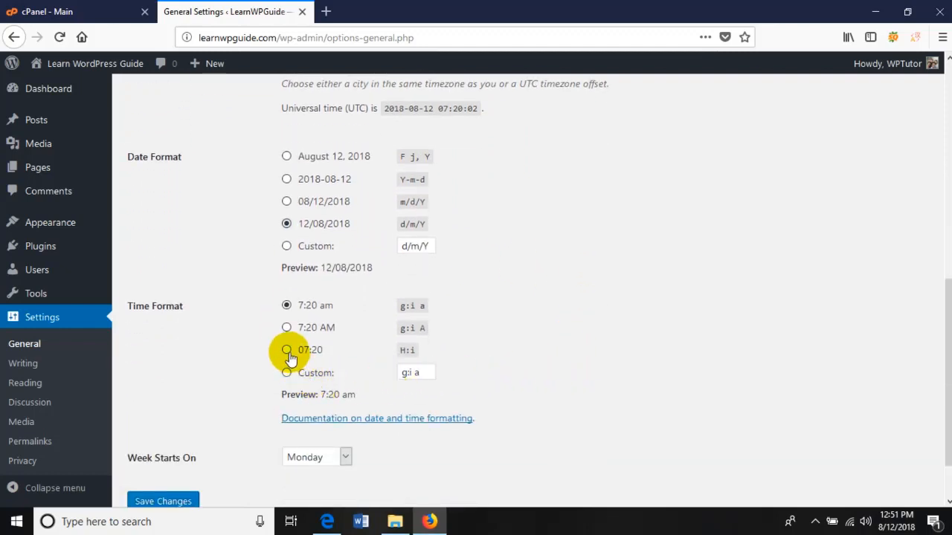
{"action": "left_click", "coordinate": [287, 351]}
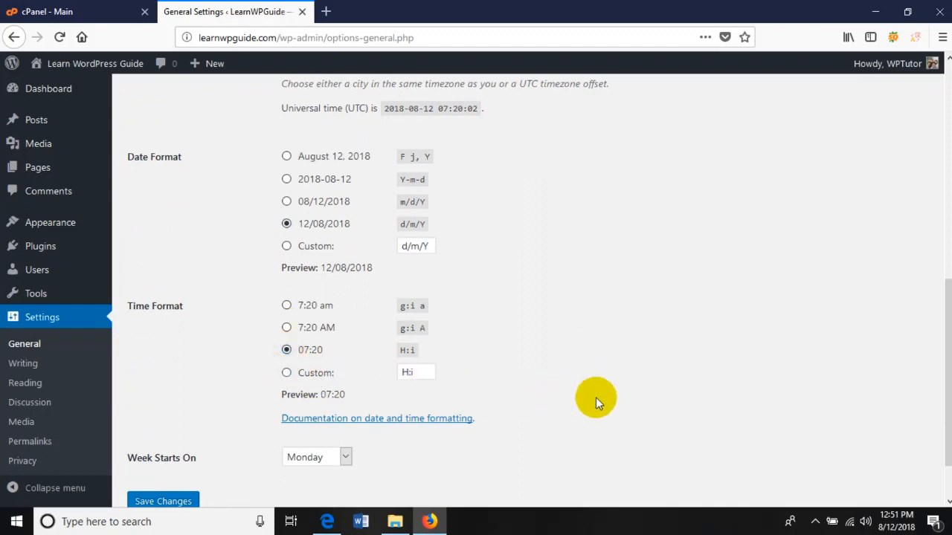
{"action": "scroll", "coordinate": [536, 387], "scroll_direction": "down", "scroll_amount": 2}
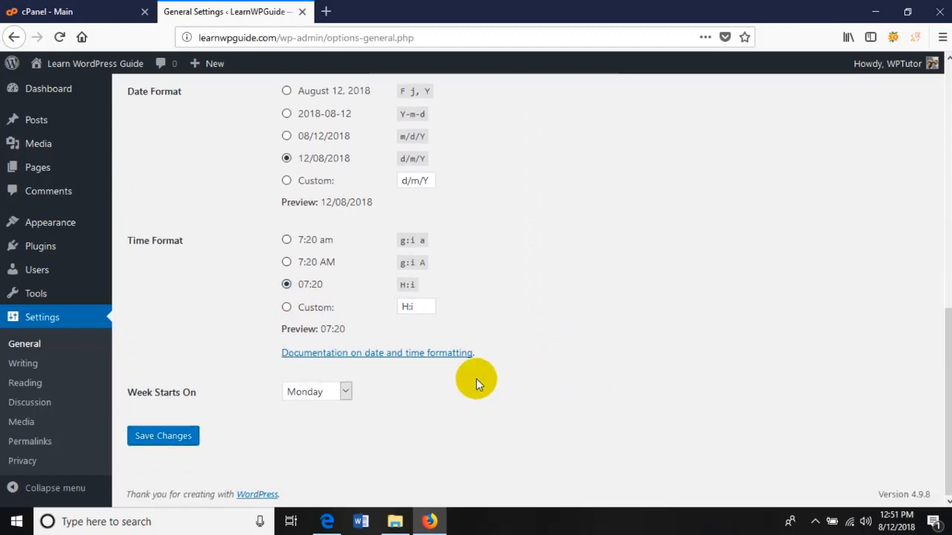
{"action": "left_click", "coordinate": [326, 393]}
{"action": "left_click", "coordinate": [313, 272]}
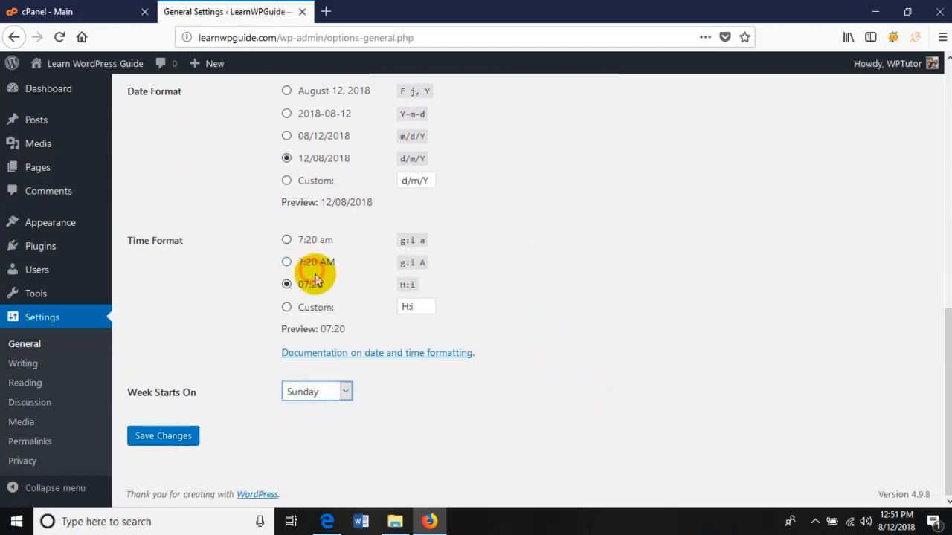
{"action": "left_click", "coordinate": [164, 439]}
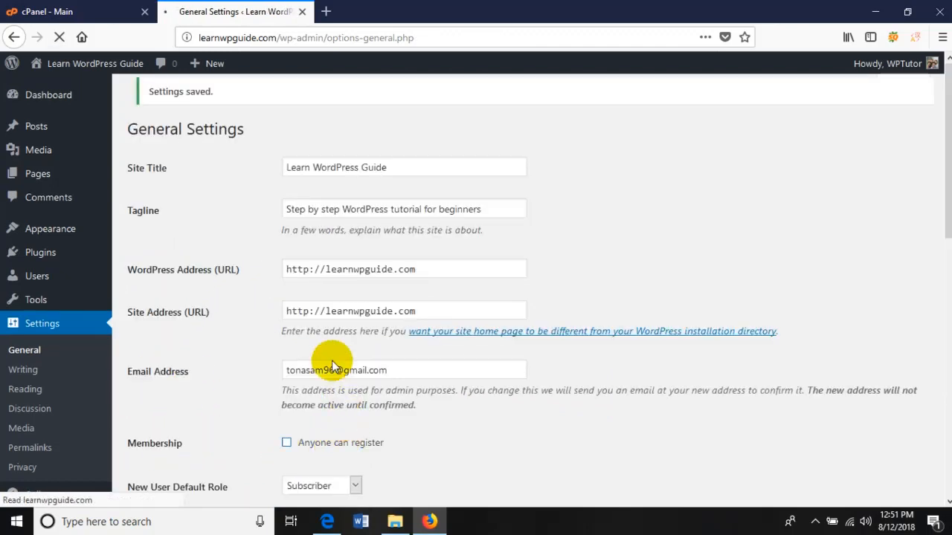
Go to the Writing settings page
{"action": "scroll", "coordinate": [246, 246], "scroll_direction": "down", "scroll_amount": 2}
{"action": "scroll", "coordinate": [245, 253], "scroll_direction": "down", "scroll_amount": 6}
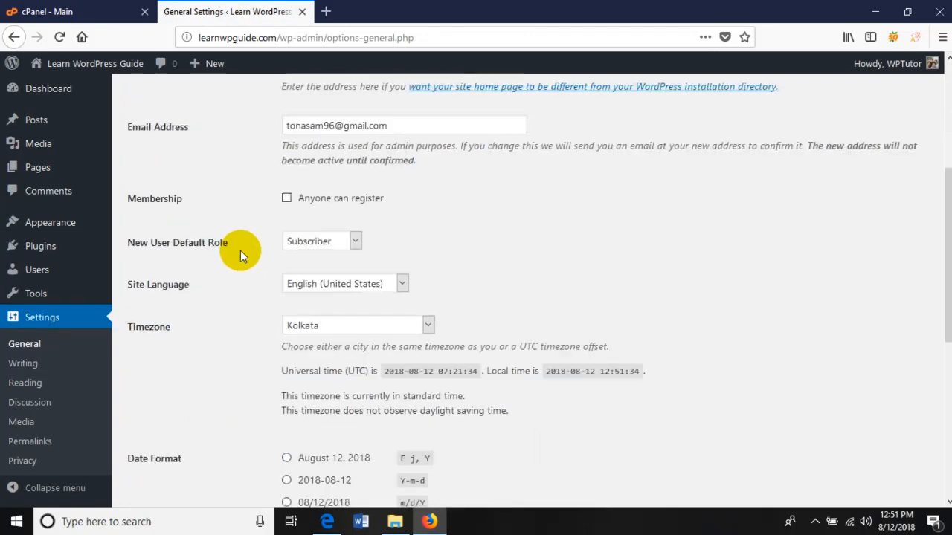
{"action": "scroll", "coordinate": [230, 297], "scroll_direction": "up", "scroll_amount": 3}
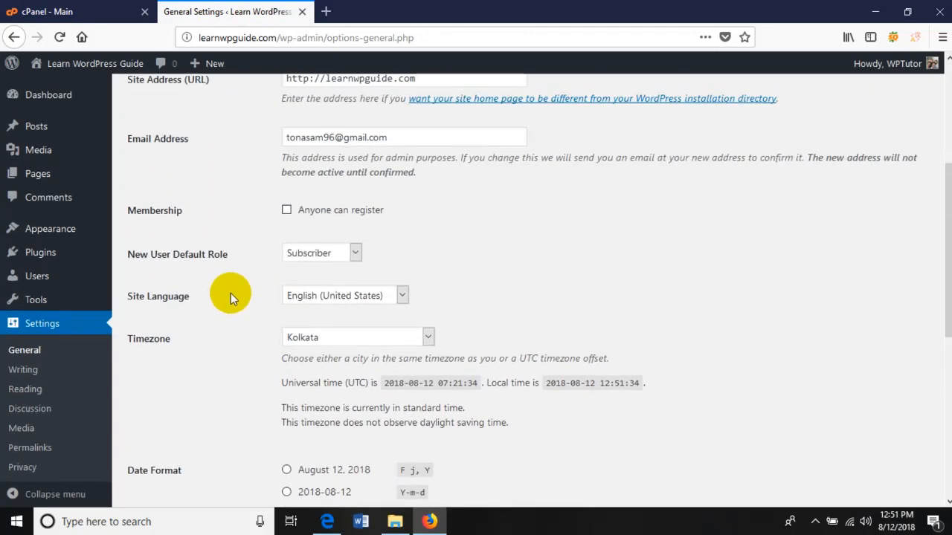
{"action": "scroll", "coordinate": [231, 296], "scroll_direction": "down", "scroll_amount": 7}
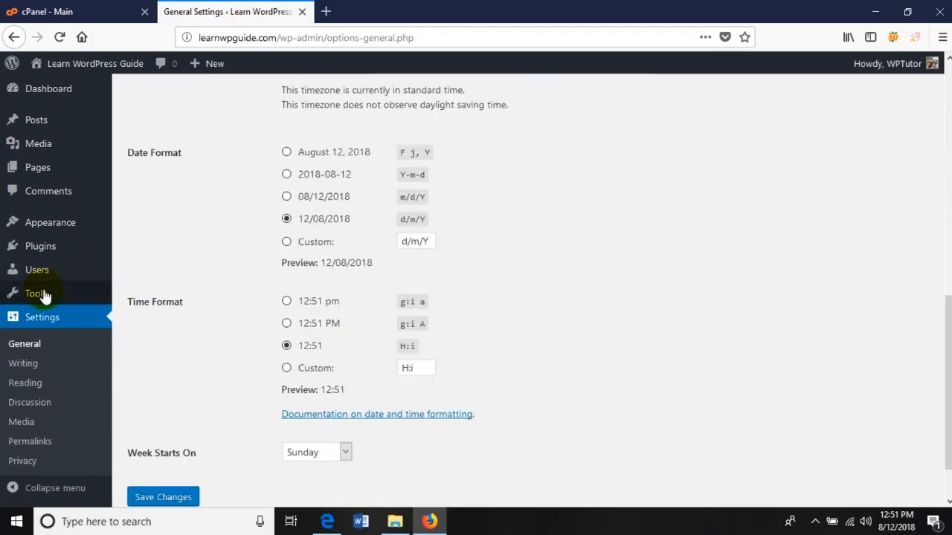
{"action": "left_click", "coordinate": [24, 364]}
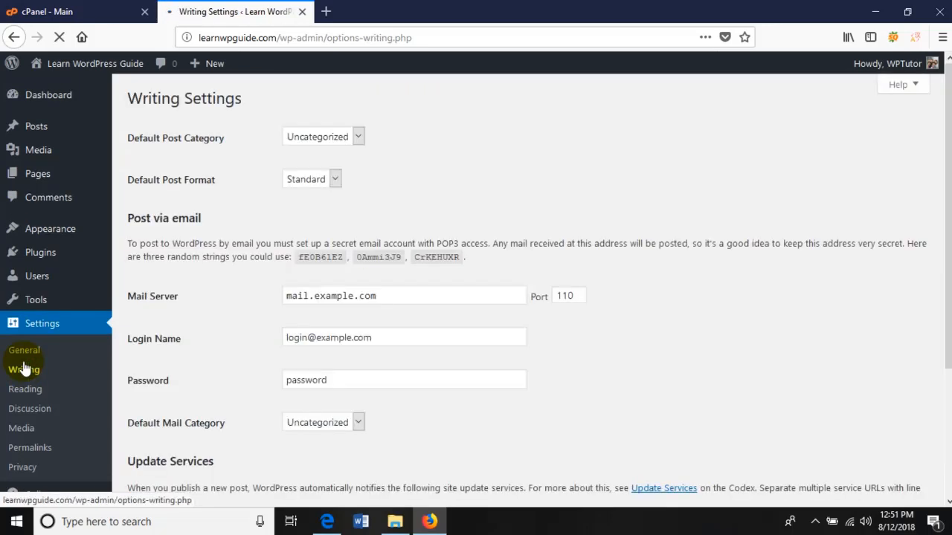
Clear the default rpc.pingomatic.com entry from the Update Services box
{"action": "left_click", "coordinate": [341, 140]}
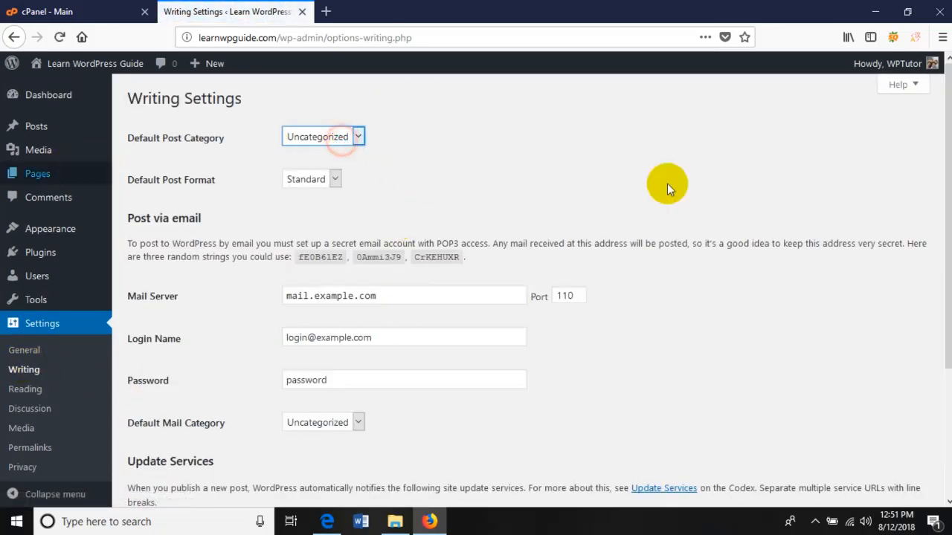
{"action": "scroll", "coordinate": [304, 327], "scroll_direction": "down", "scroll_amount": 3}
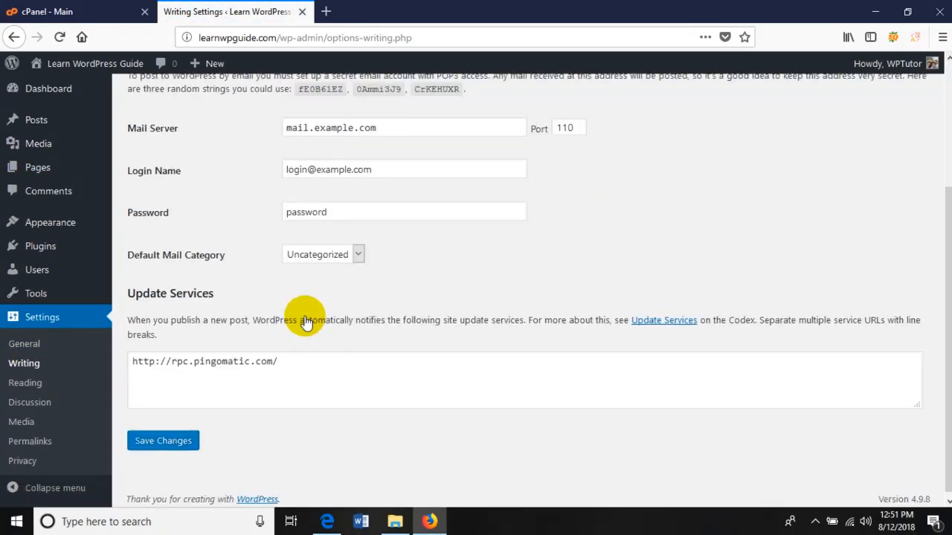
{"action": "left_click", "coordinate": [251, 366]}
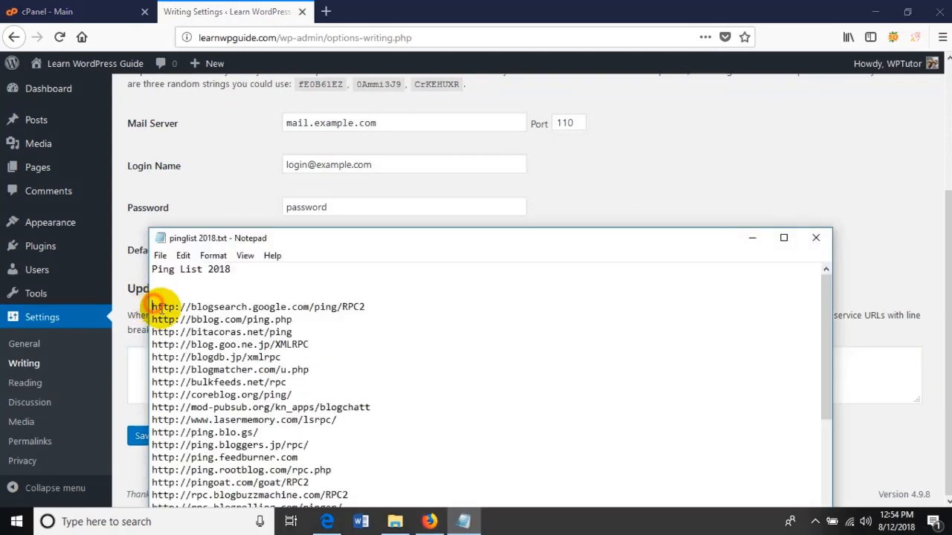
Copy all ping-service URLs from pinglist 2018.txt in Notepad, then minimize Notepad
{"action": "left_click_drag", "start_coordinate": [153, 303], "coordinate": [434, 528]}
{"action": "left_click_drag", "start_coordinate": [426, 238], "coordinate": [420, 114]}
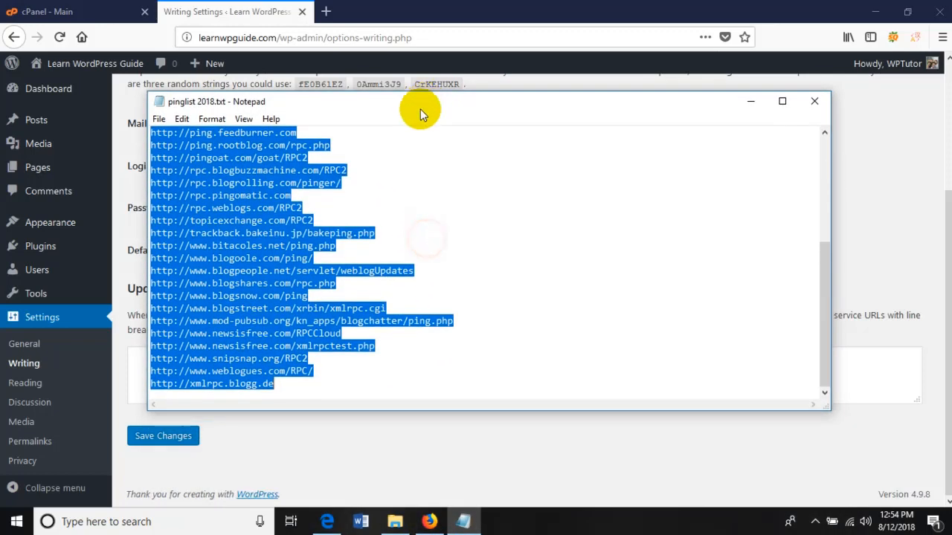
{"action": "right_click", "coordinate": [239, 209]}
{"action": "left_click", "coordinate": [277, 253]}
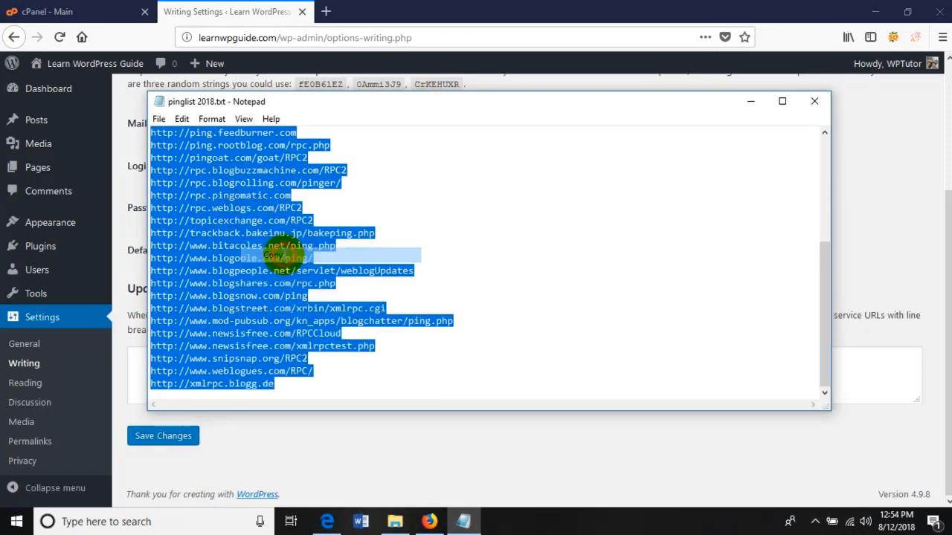
{"action": "left_click", "coordinate": [750, 101]}
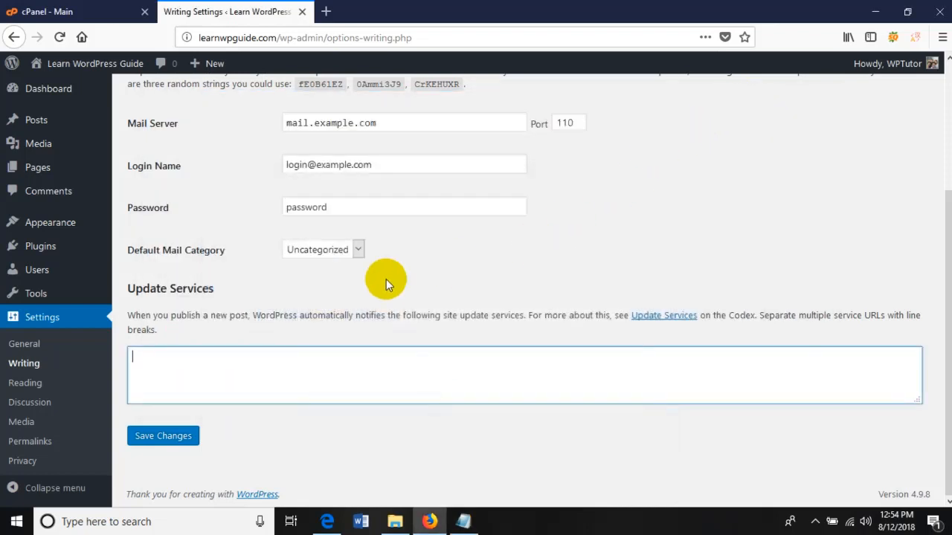
Paste the copied ping URLs into Update Services, save, and go to Reading settings
{"action": "right_click", "coordinate": [157, 353]}
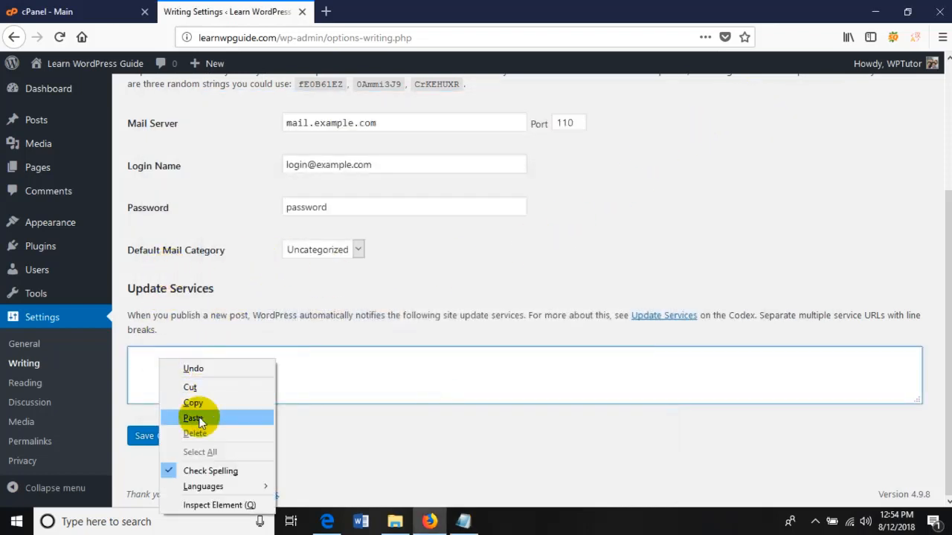
{"action": "left_click", "coordinate": [192, 417]}
{"action": "scroll", "coordinate": [441, 365], "scroll_direction": "up", "scroll_amount": 5}
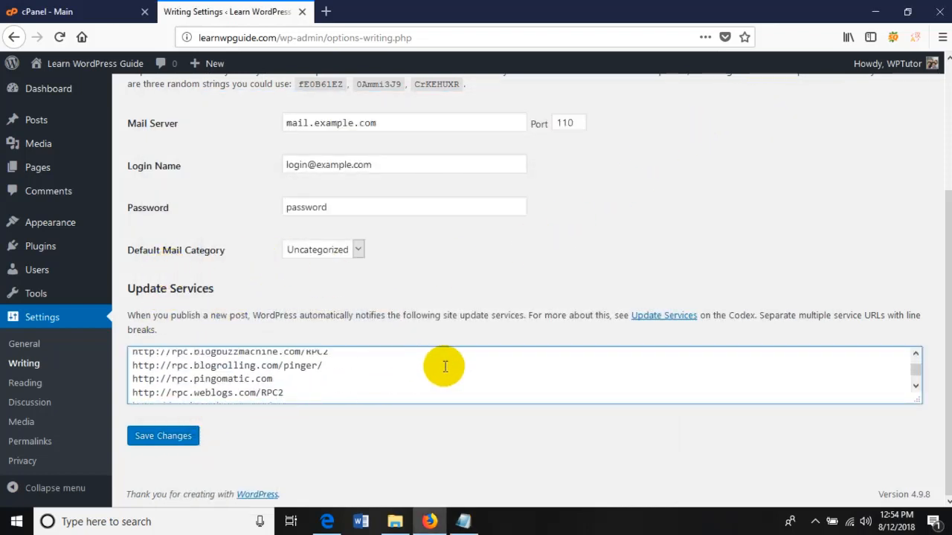
{"action": "scroll", "coordinate": [444, 366], "scroll_direction": "up", "scroll_amount": 6}
{"action": "scroll", "coordinate": [346, 431], "scroll_direction": "down", "scroll_amount": 4}
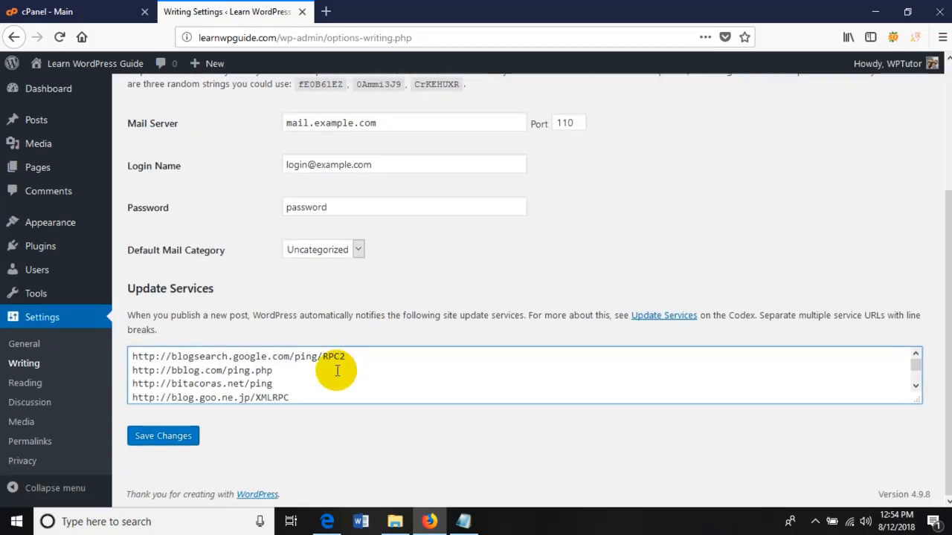
{"action": "scroll", "coordinate": [337, 371], "scroll_direction": "down", "scroll_amount": 6}
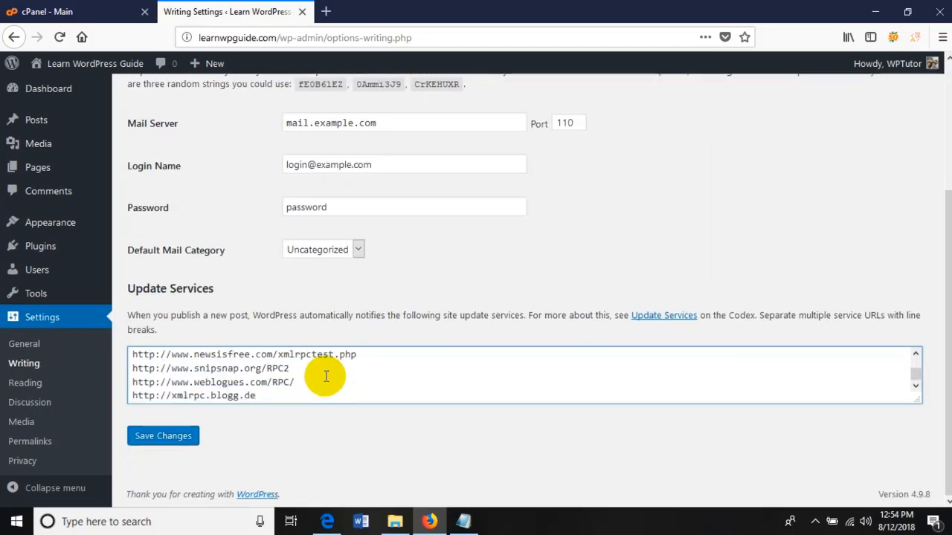
{"action": "left_click", "coordinate": [160, 438]}
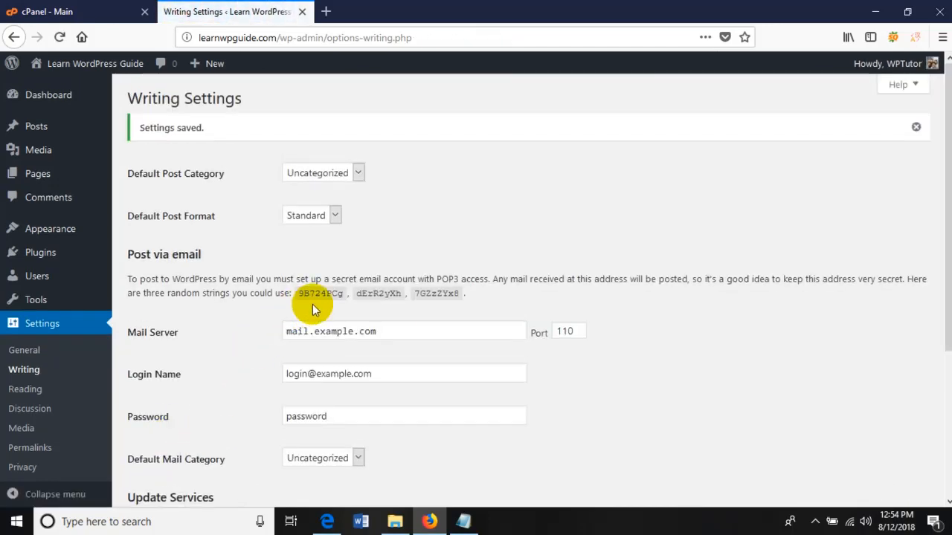
{"action": "scroll", "coordinate": [352, 271], "scroll_direction": "down", "scroll_amount": 5}
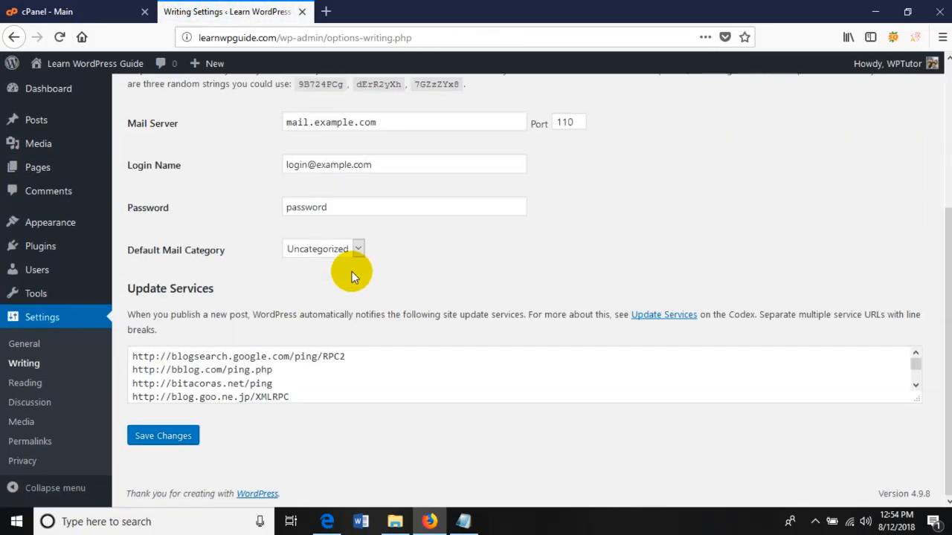
{"action": "left_click", "coordinate": [27, 385]}
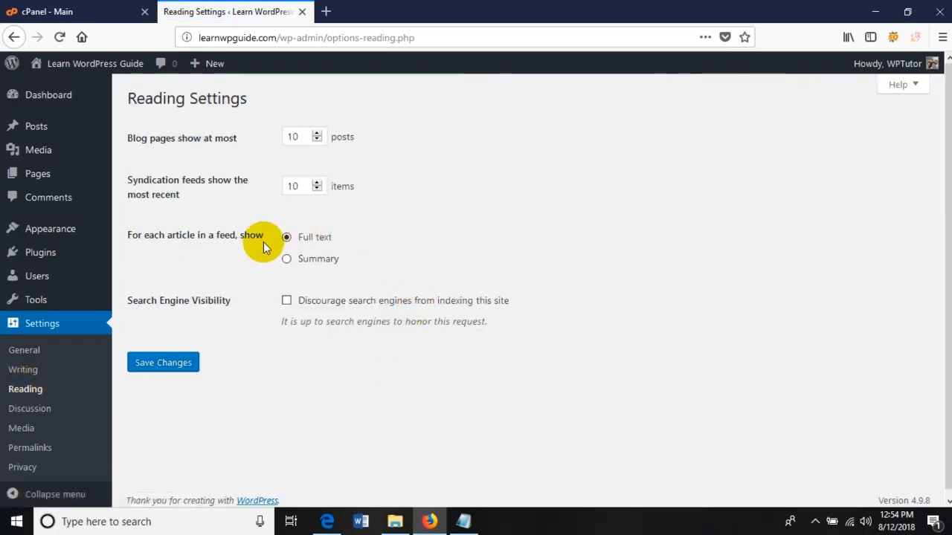
Set feed articles to show Summary, save Reading settings, and go to Discussion settings
{"action": "left_click", "coordinate": [287, 258]}
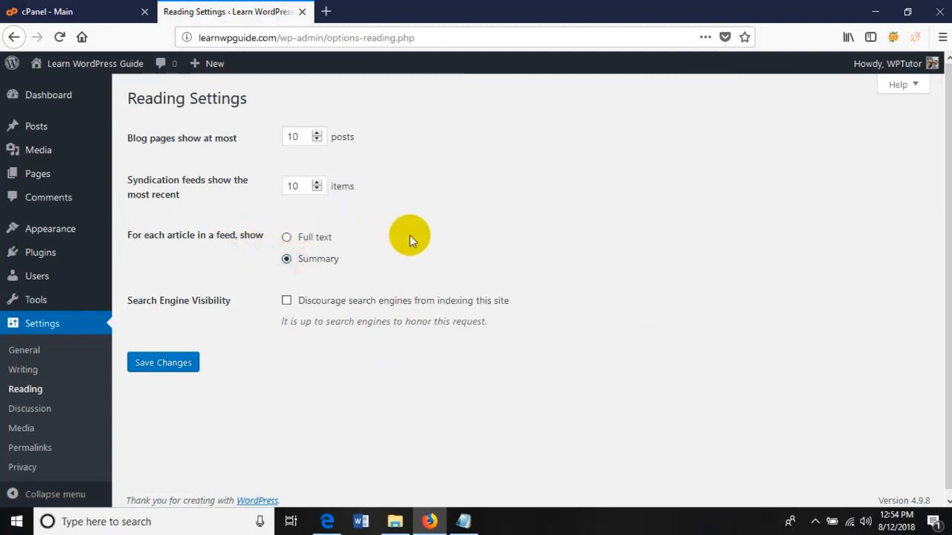
{"action": "left_click", "coordinate": [168, 373]}
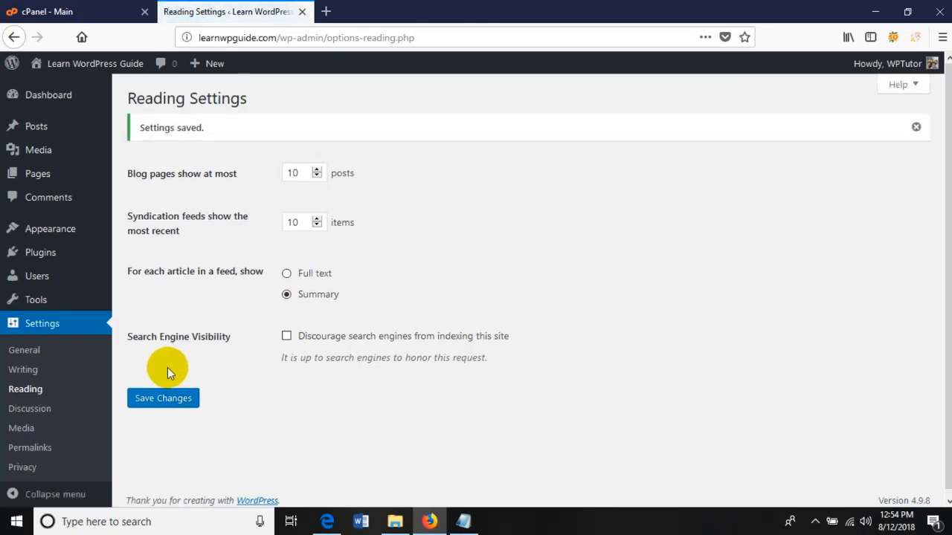
{"action": "left_click", "coordinate": [19, 415]}
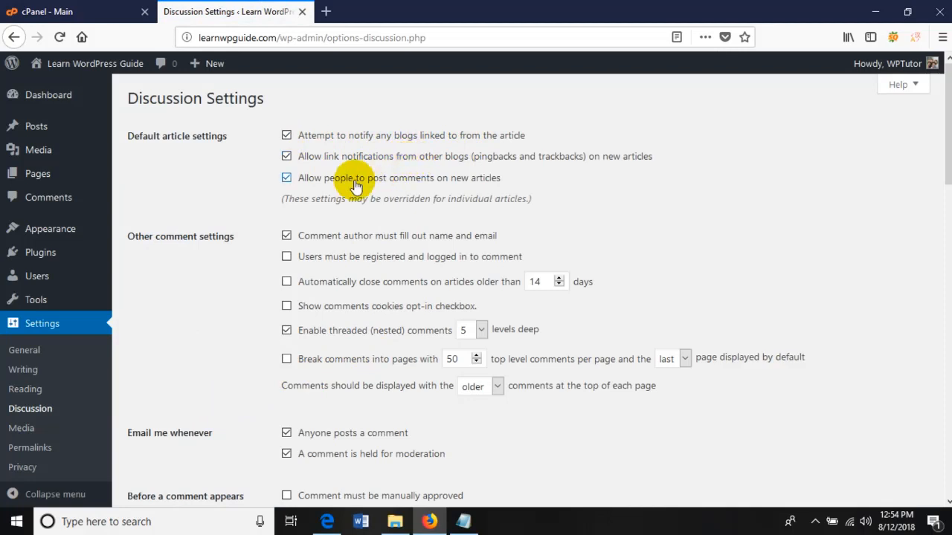
Turn off the comment cookies opt-in and require manual approval of comments
{"action": "scroll", "coordinate": [351, 177], "scroll_direction": "down", "scroll_amount": 2}
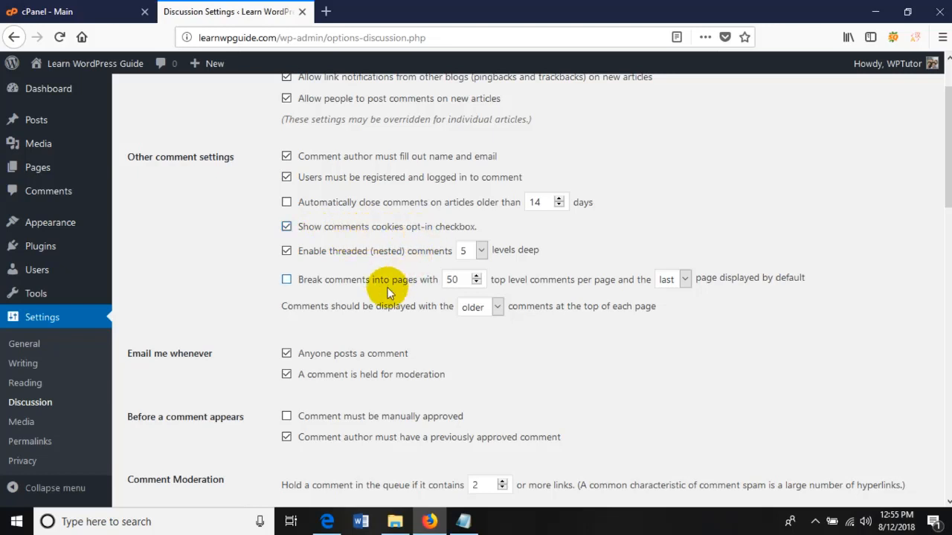
{"action": "left_click", "coordinate": [286, 226]}
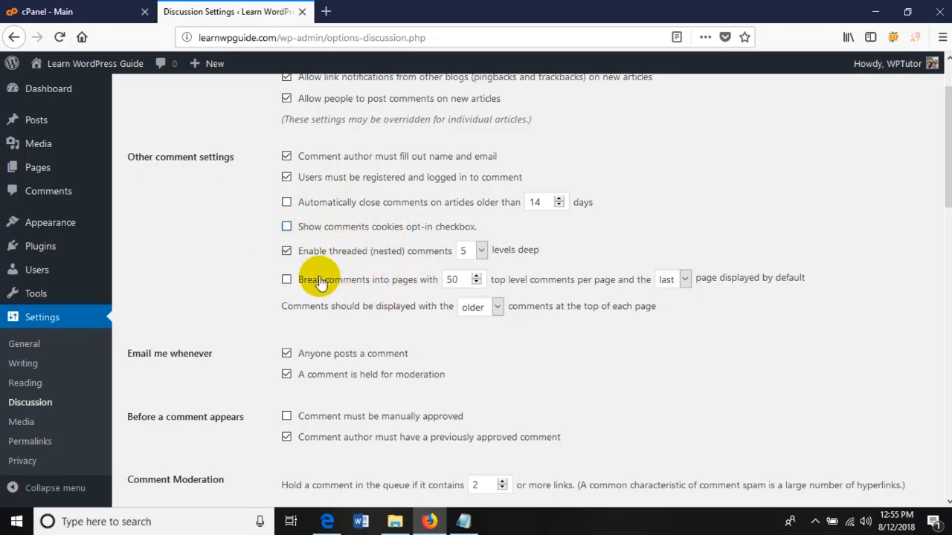
{"action": "scroll", "coordinate": [335, 324], "scroll_direction": "down", "scroll_amount": 1}
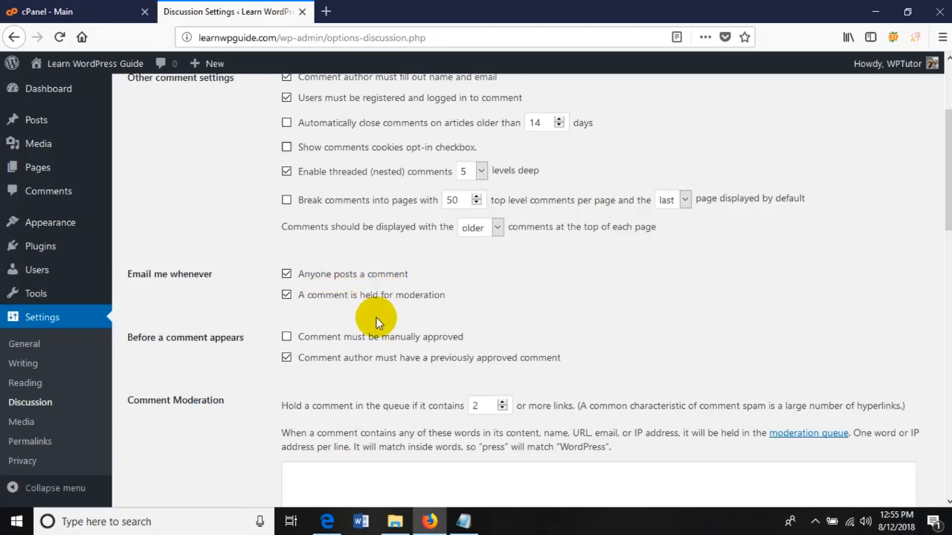
{"action": "left_click", "coordinate": [286, 336]}
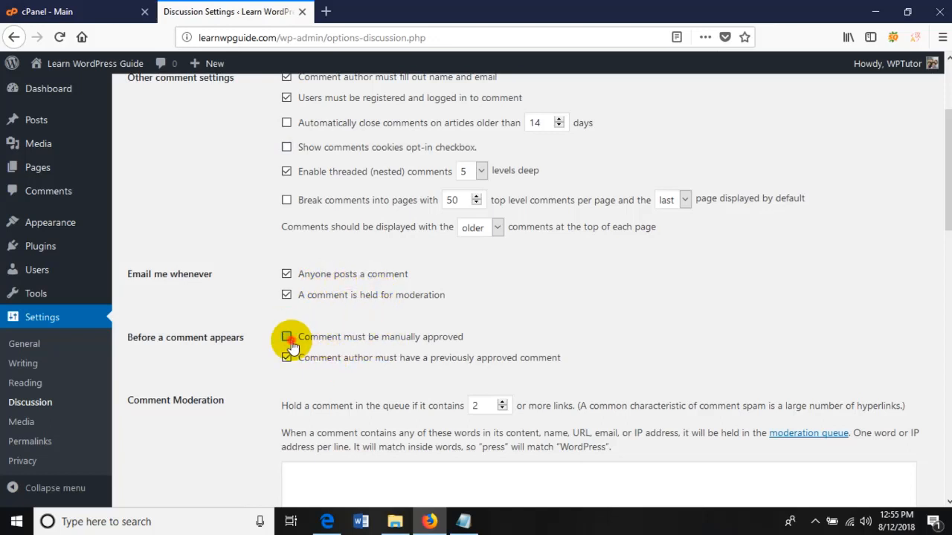
Save the Discussion settings and go to Media settings
{"action": "scroll", "coordinate": [367, 373], "scroll_direction": "down", "scroll_amount": 15}
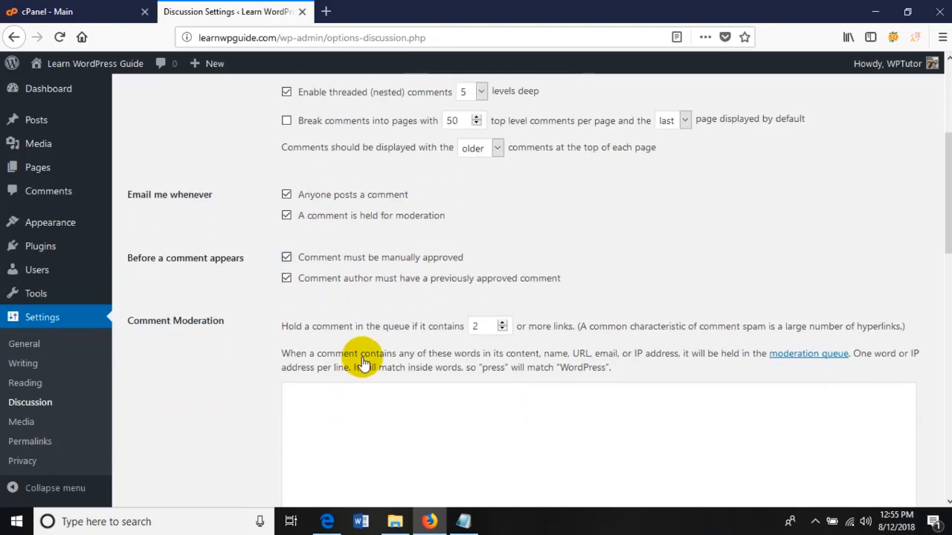
{"action": "scroll", "coordinate": [364, 350], "scroll_direction": "up", "scroll_amount": 4}
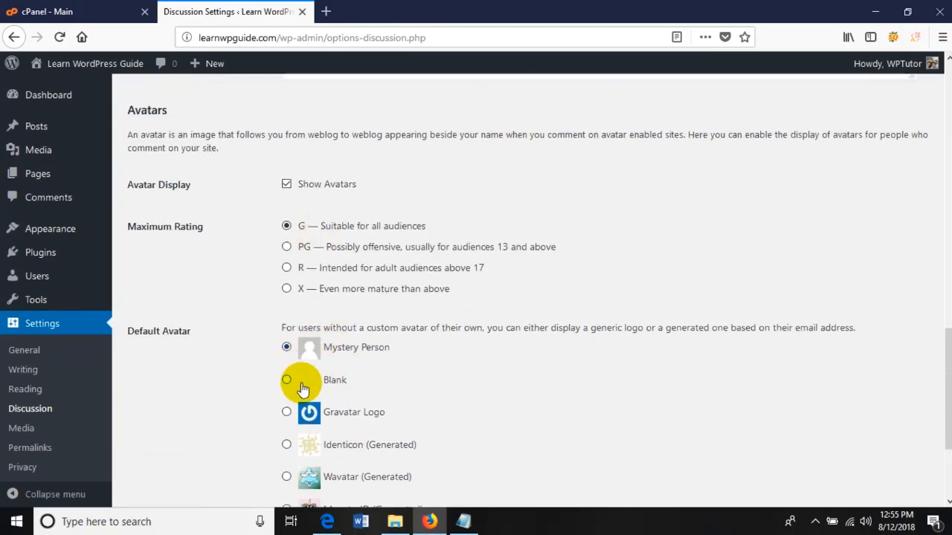
{"action": "scroll", "coordinate": [299, 383], "scroll_direction": "down", "scroll_amount": 2}
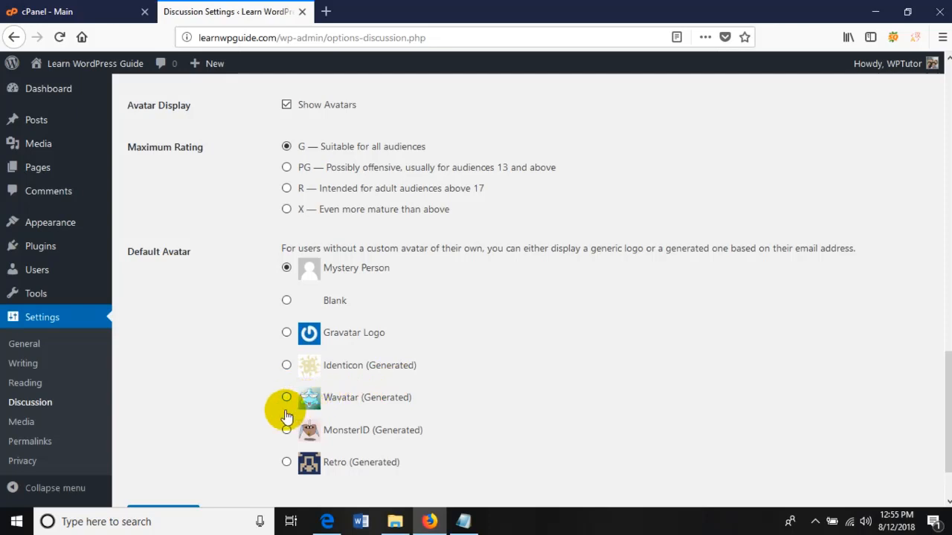
{"action": "scroll", "coordinate": [289, 380], "scroll_direction": "down", "scroll_amount": 1}
{"action": "scroll", "coordinate": [297, 382], "scroll_direction": "up", "scroll_amount": 1}
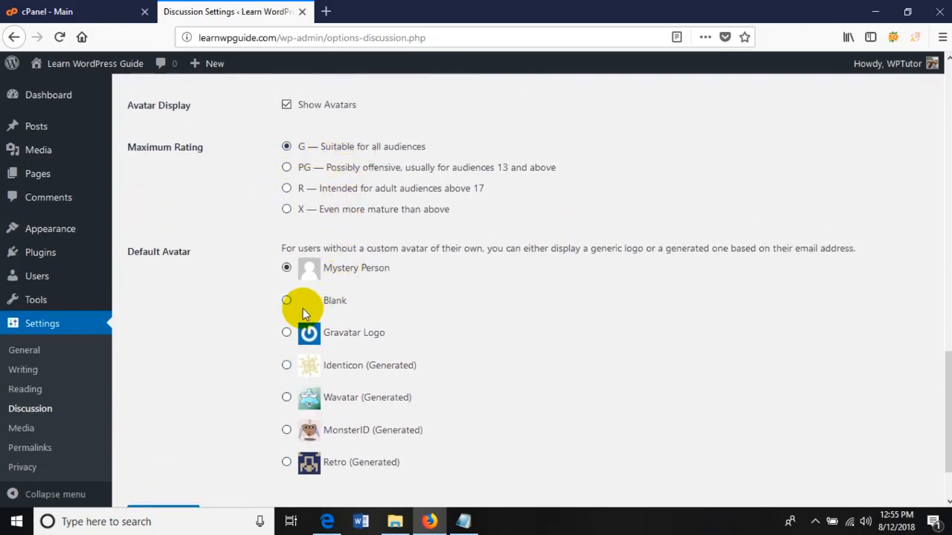
{"action": "scroll", "coordinate": [300, 305], "scroll_direction": "down", "scroll_amount": 2}
{"action": "left_click", "coordinate": [176, 441]}
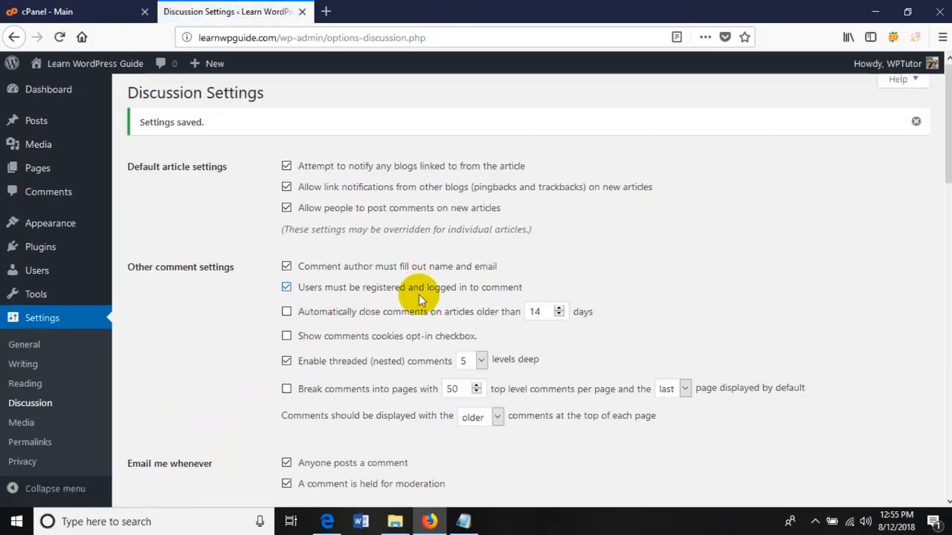
{"action": "scroll", "coordinate": [419, 294], "scroll_direction": "down", "scroll_amount": 20}
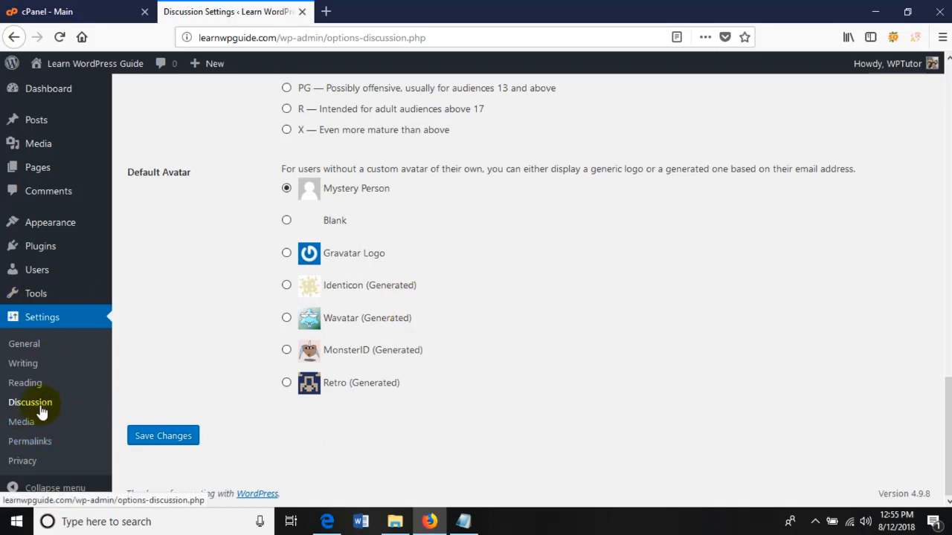
{"action": "scroll", "coordinate": [151, 365], "scroll_direction": "up", "scroll_amount": 20}
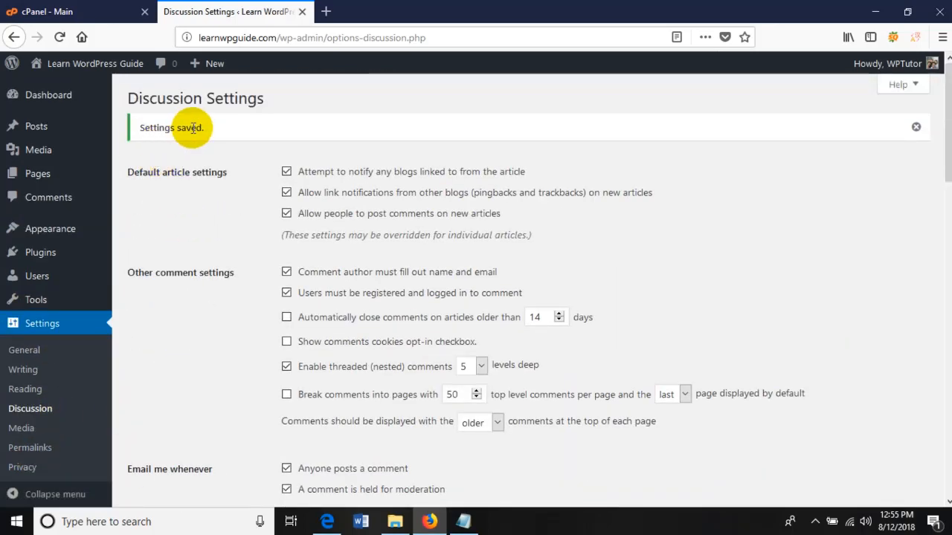
{"action": "scroll", "coordinate": [154, 361], "scroll_direction": "down", "scroll_amount": 20}
{"action": "left_click", "coordinate": [26, 423]}
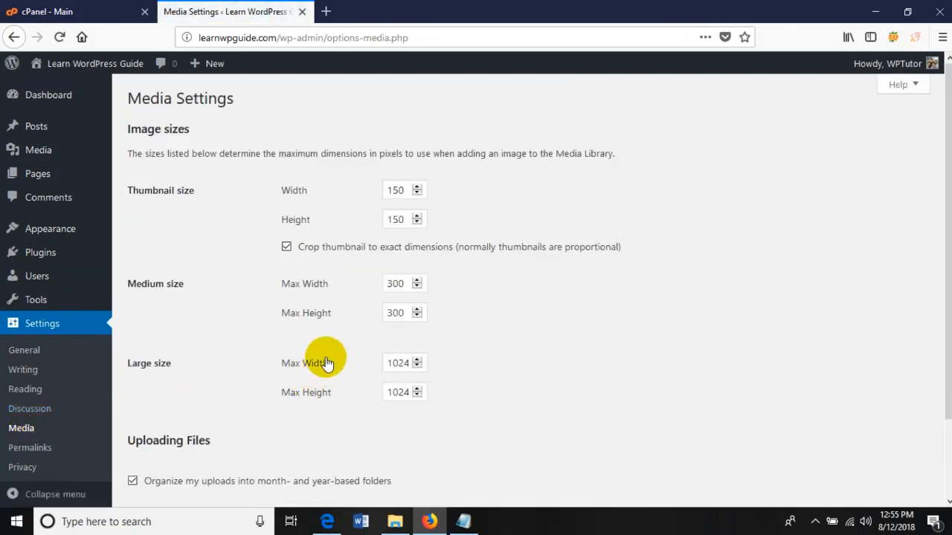
Uncheck Crop thumbnail and set the thumbnail width and height to 0
{"action": "left_click", "coordinate": [286, 247]}
{"action": "double_click", "coordinate": [405, 193]}
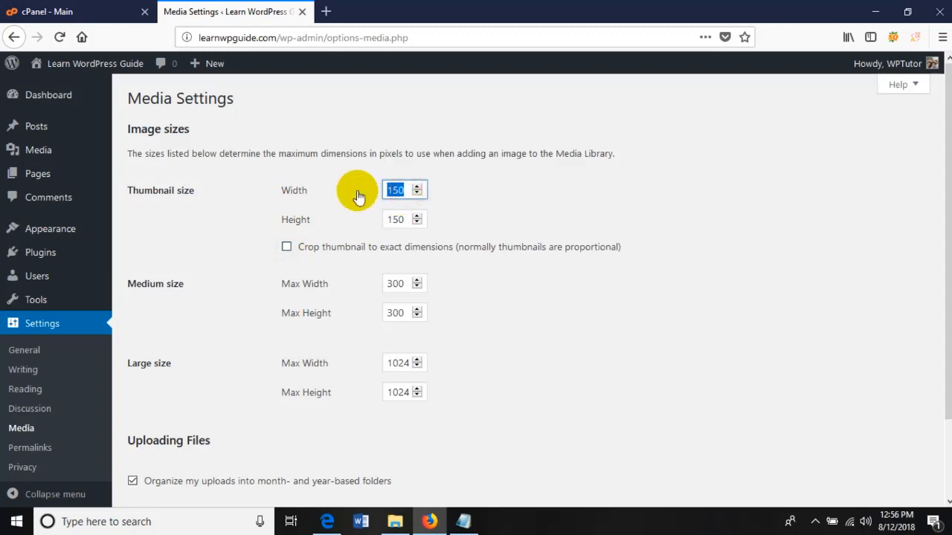
{"action": "double_click", "coordinate": [408, 223]}
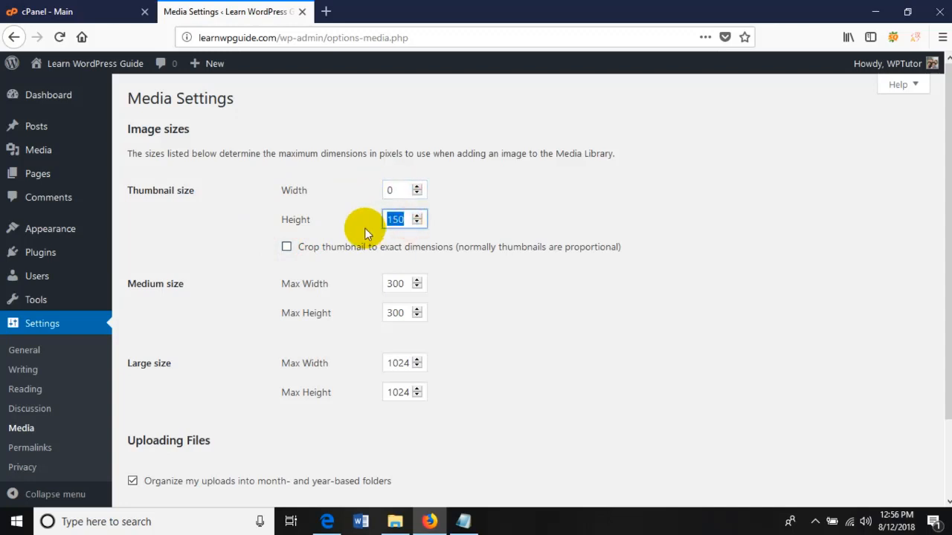
{"action": "type", "text": "0"}
{"action": "mouse_move", "coordinate": [489, 7]}
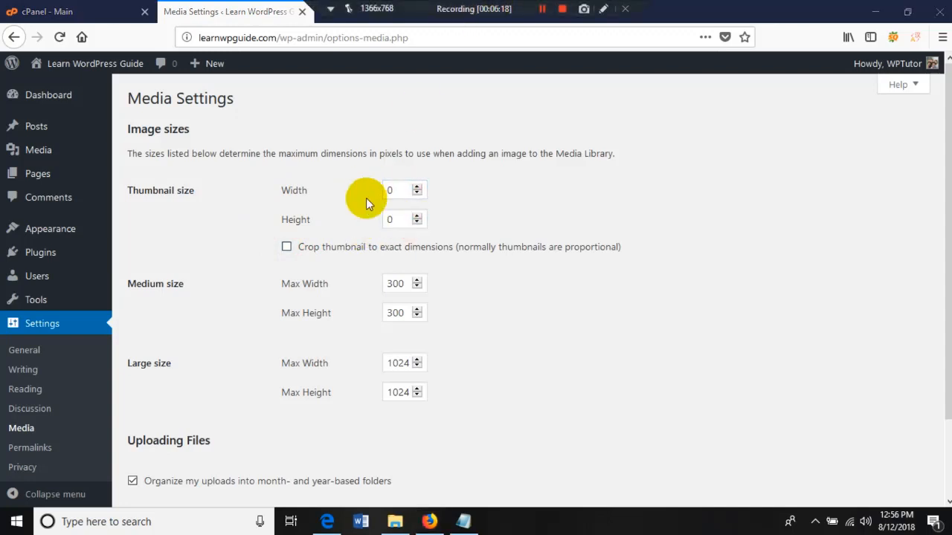
Set the medium max width and max height to 0
{"action": "double_click", "coordinate": [404, 282]}
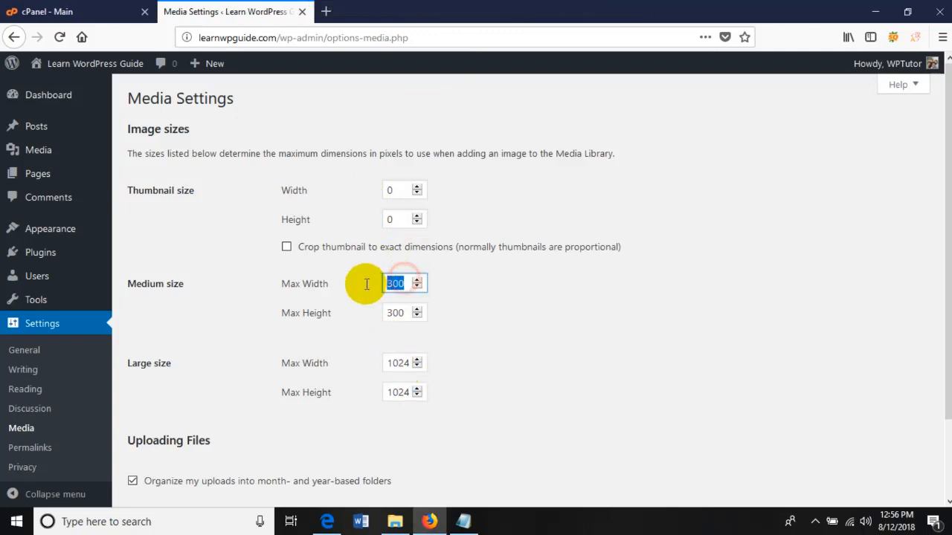
{"action": "type", "text": "0"}
{"action": "left_click", "coordinate": [401, 313]}
{"action": "double_click", "coordinate": [402, 312]}
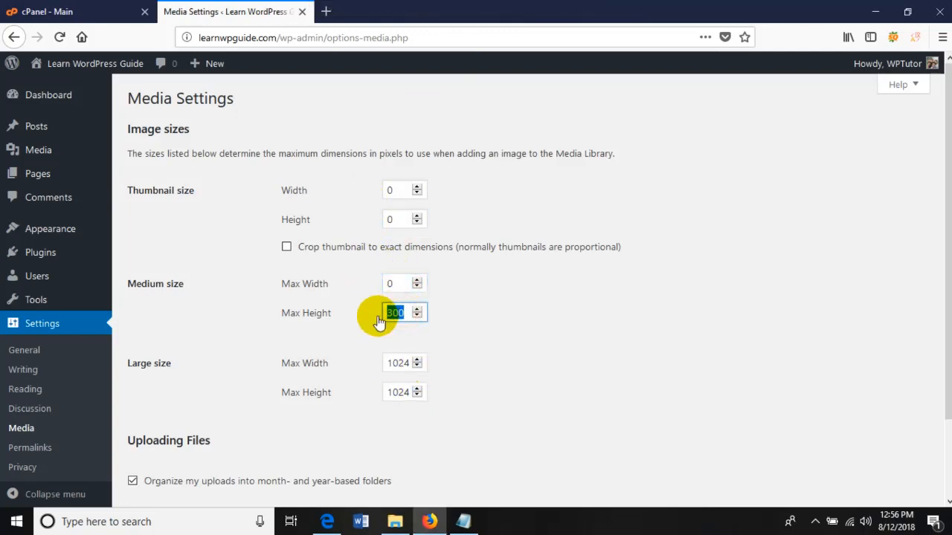
{"action": "type", "text": "0"}
Set the large max width and max height to 0 and save the media settings
{"action": "left_click", "coordinate": [401, 363]}
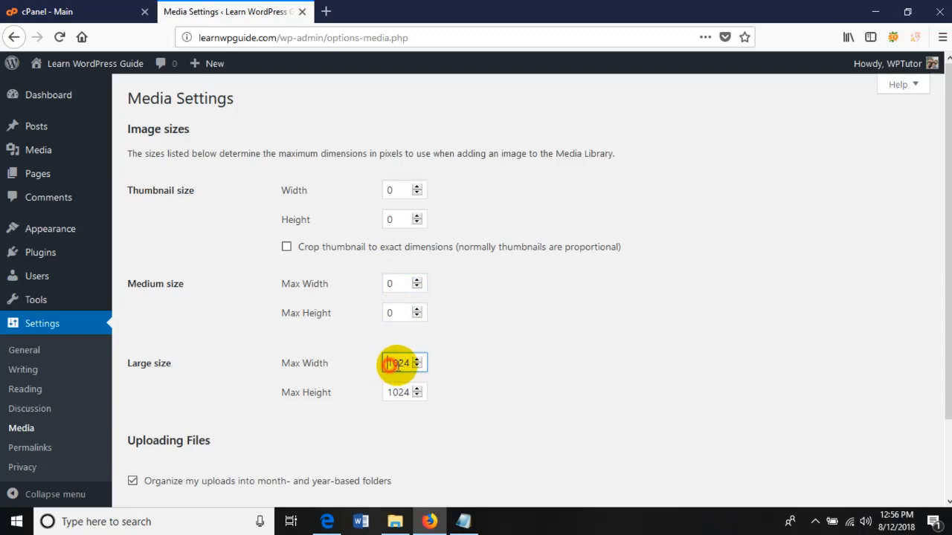
{"action": "double_click", "coordinate": [388, 364]}
{"action": "type", "text": "0"}
{"action": "left_click", "coordinate": [388, 392]}
{"action": "double_click", "coordinate": [388, 392]}
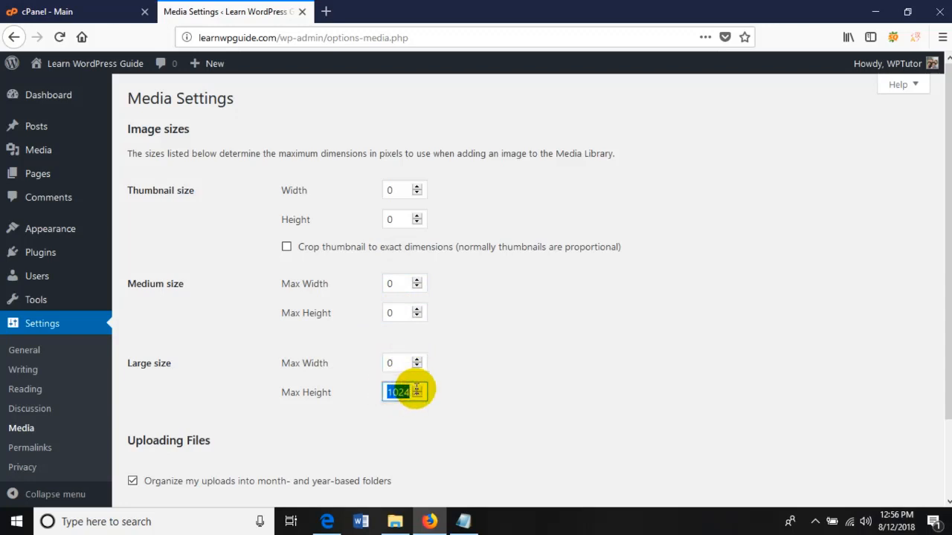
{"action": "type", "text": "0"}
{"action": "scroll", "coordinate": [491, 312], "scroll_direction": "down", "scroll_amount": 2}
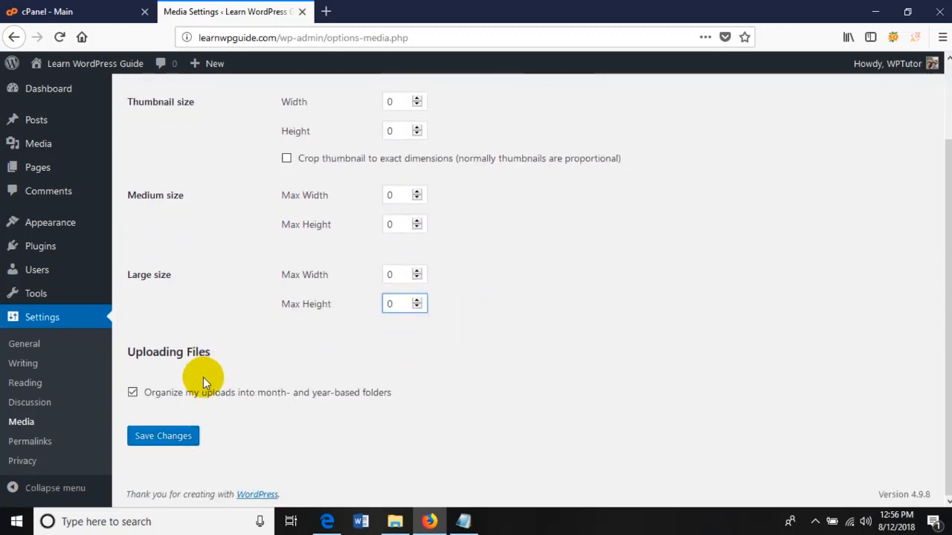
{"action": "left_click", "coordinate": [179, 442]}
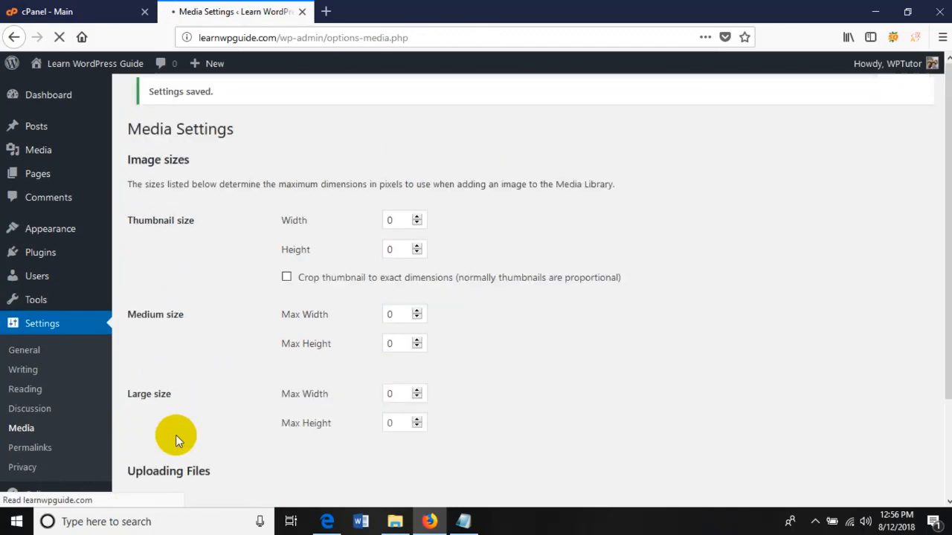
{"action": "scroll", "coordinate": [457, 144], "scroll_direction": "down", "scroll_amount": 5}
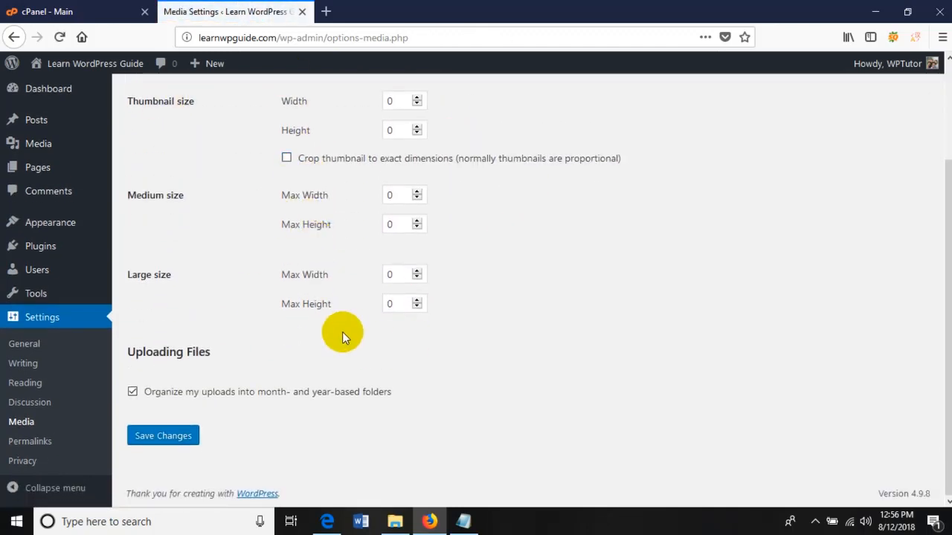
Switch permalinks to the Post name structure (/%postname%/) and save
{"action": "left_click", "coordinate": [20, 448]}
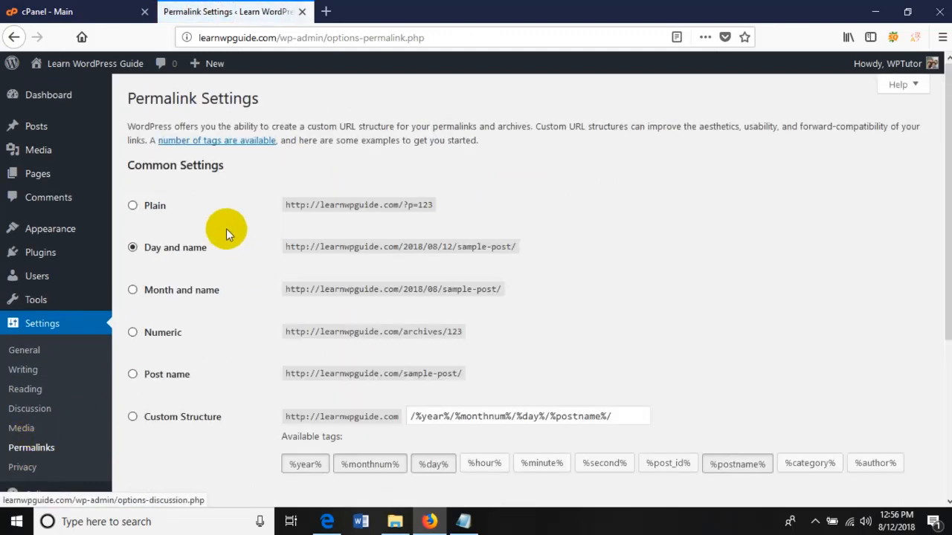
{"action": "left_click", "coordinate": [134, 375]}
{"action": "triple_click", "coordinate": [484, 416]}
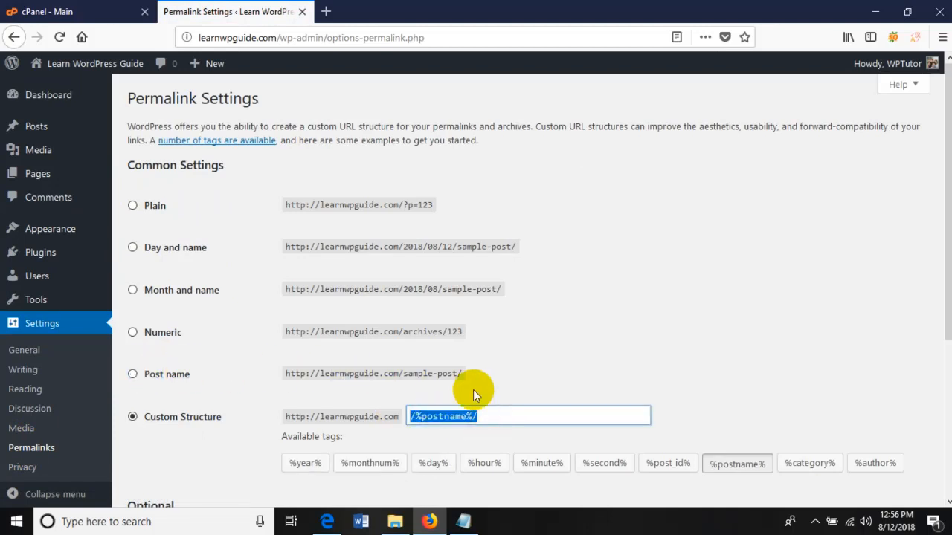
{"action": "left_click", "coordinate": [556, 355]}
{"action": "scroll", "coordinate": [521, 355], "scroll_direction": "down", "scroll_amount": 2}
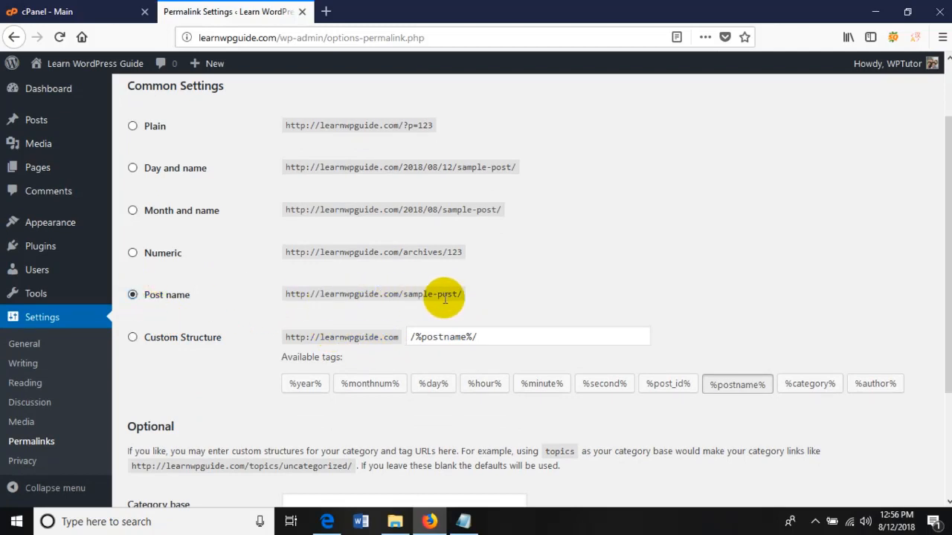
{"action": "left_click", "coordinate": [501, 336]}
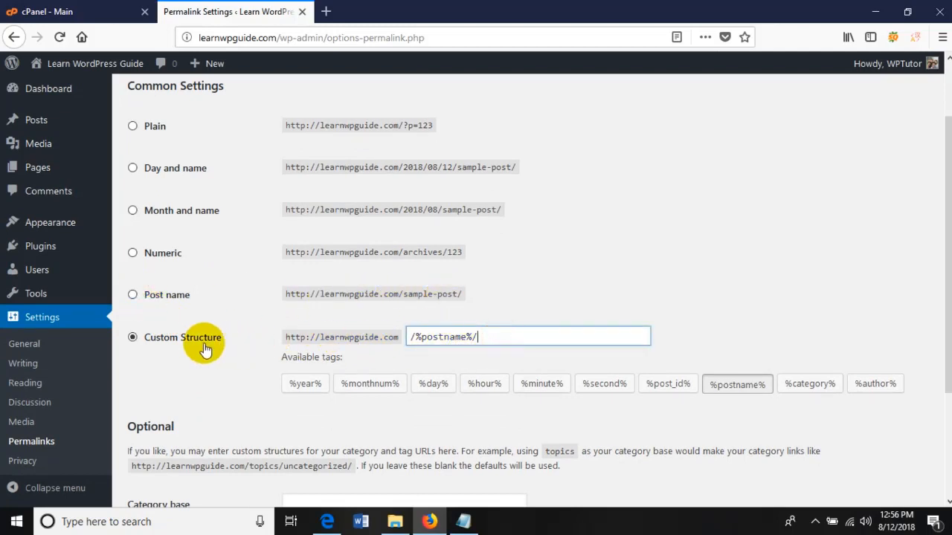
{"action": "scroll", "coordinate": [491, 297], "scroll_direction": "down", "scroll_amount": 3}
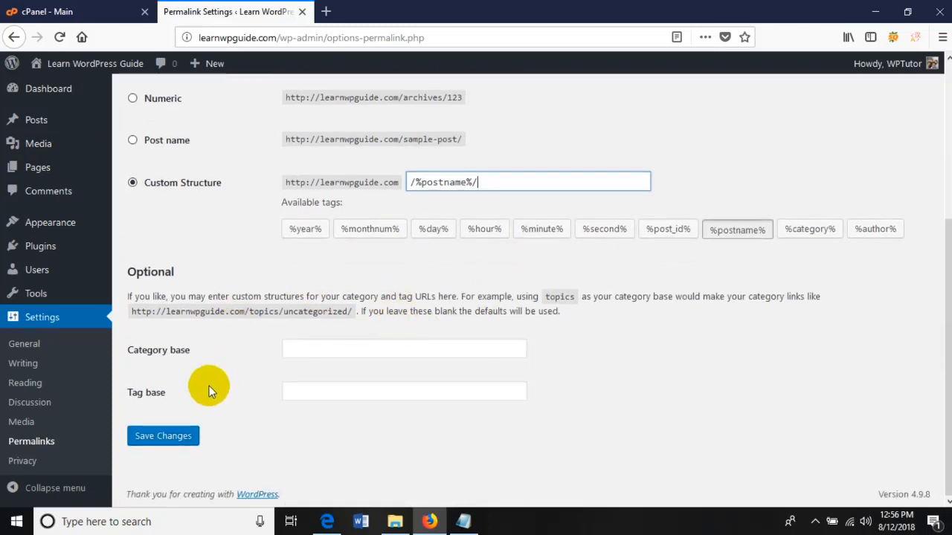
{"action": "left_click", "coordinate": [165, 439]}
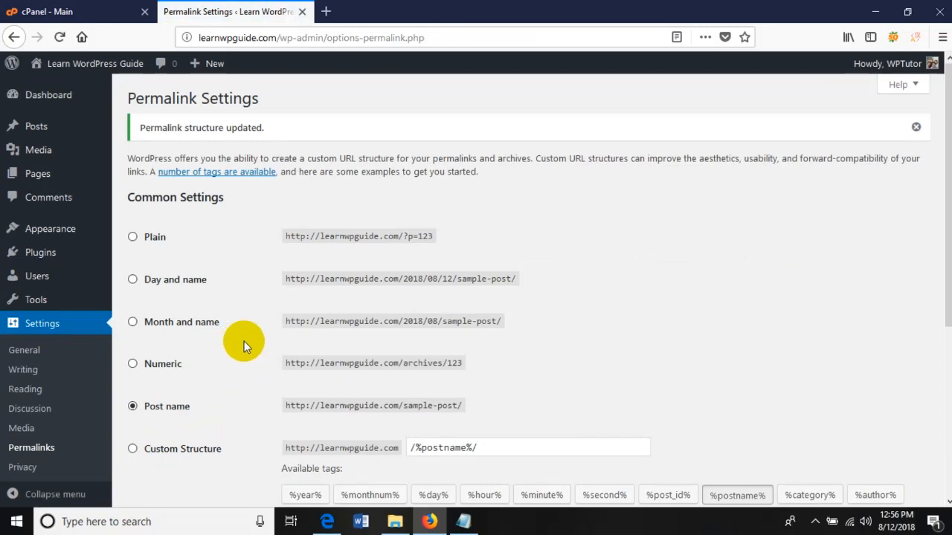
{"action": "scroll", "coordinate": [76, 368], "scroll_direction": "down", "scroll_amount": 2}
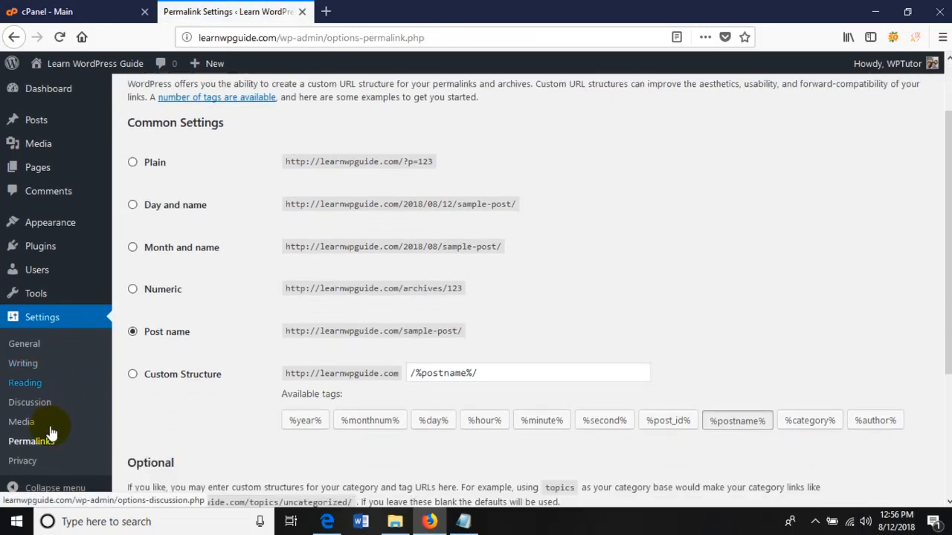
Choose Privacy Policy (Draft) as the privacy page, then go back to the Dashboard
{"action": "left_click", "coordinate": [26, 465]}
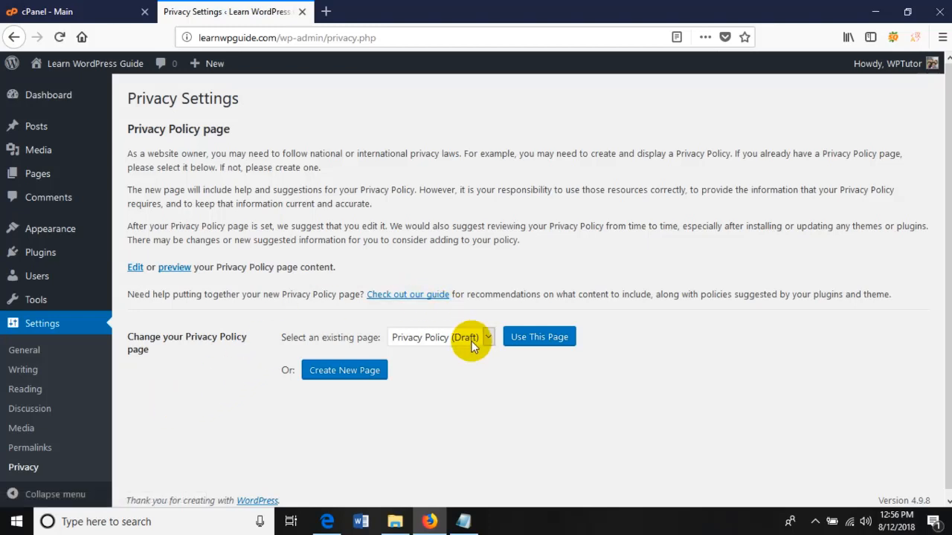
{"action": "left_click", "coordinate": [472, 339]}
{"action": "left_click", "coordinate": [472, 340]}
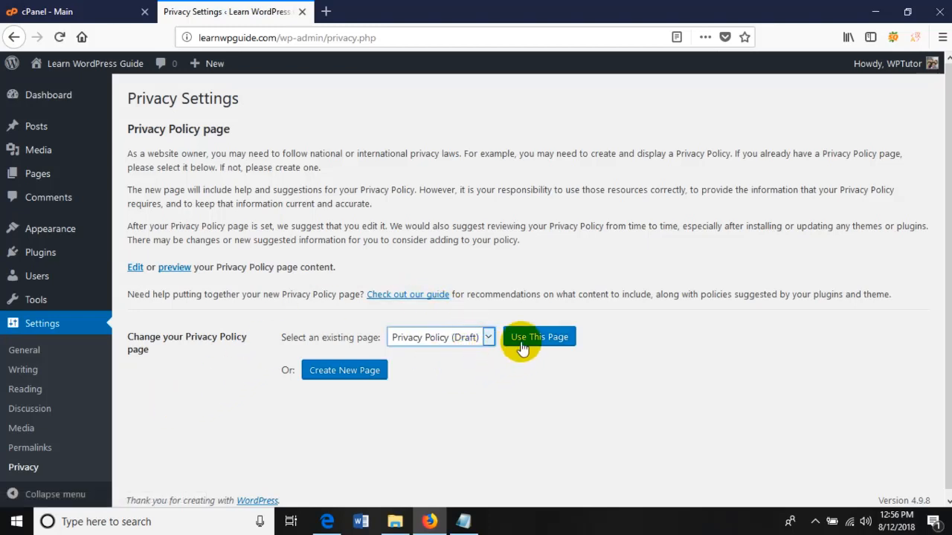
{"action": "scroll", "coordinate": [55, 398], "scroll_direction": "down", "scroll_amount": 1}
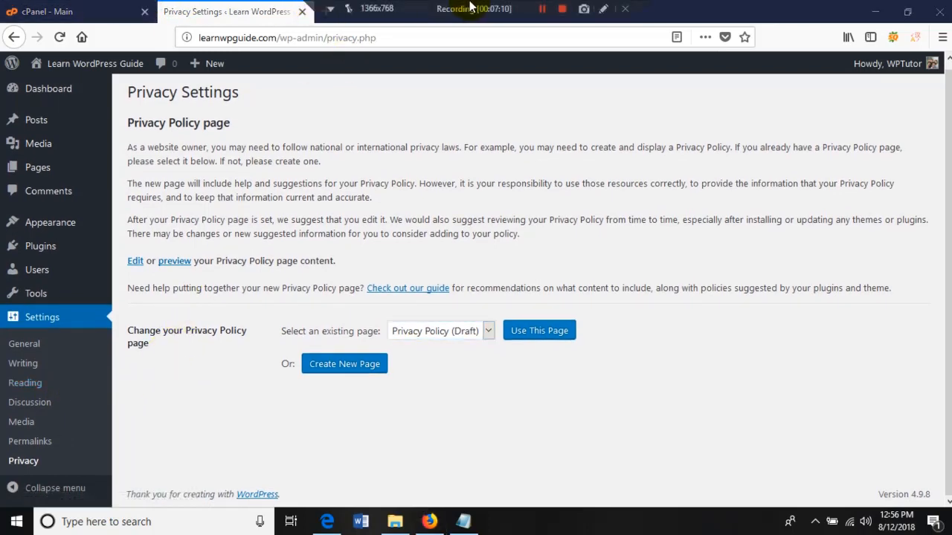
{"action": "left_click", "coordinate": [571, 477]}
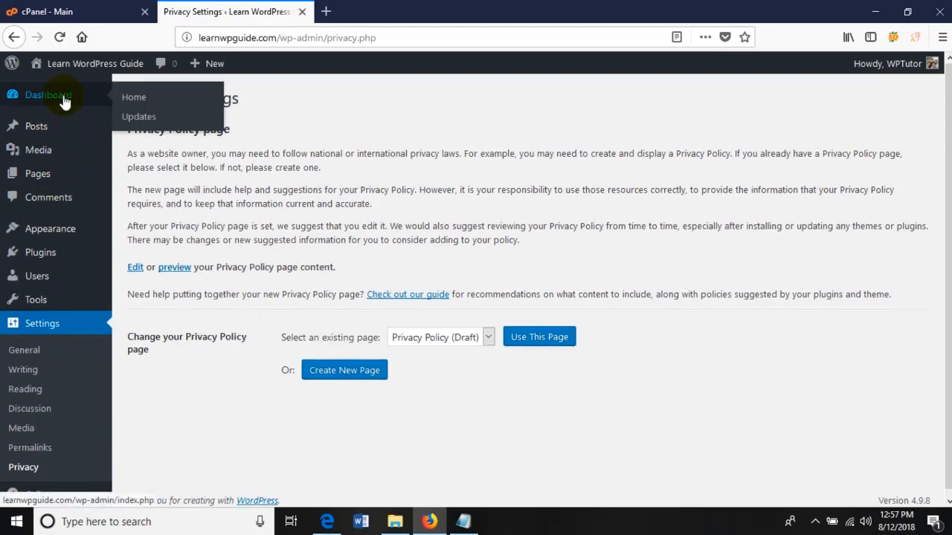
{"action": "left_click", "coordinate": [64, 100]}
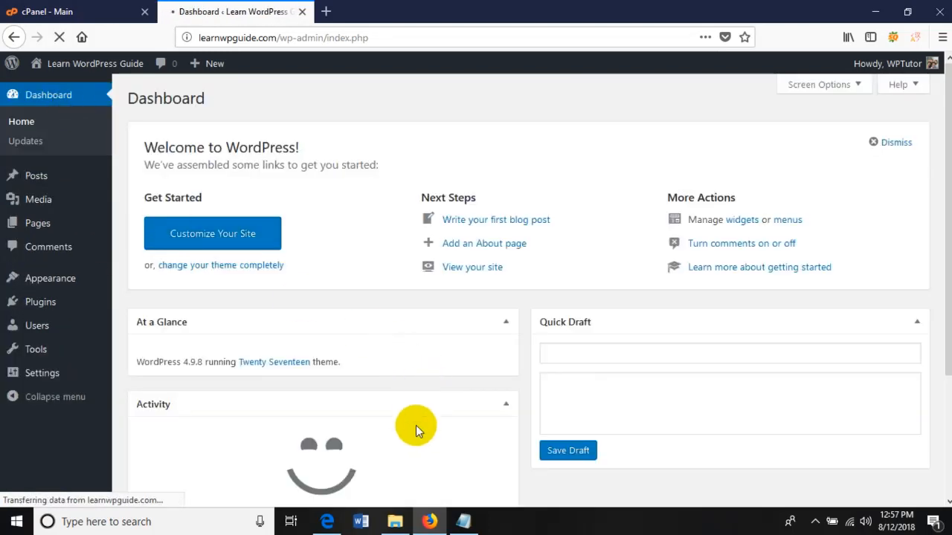